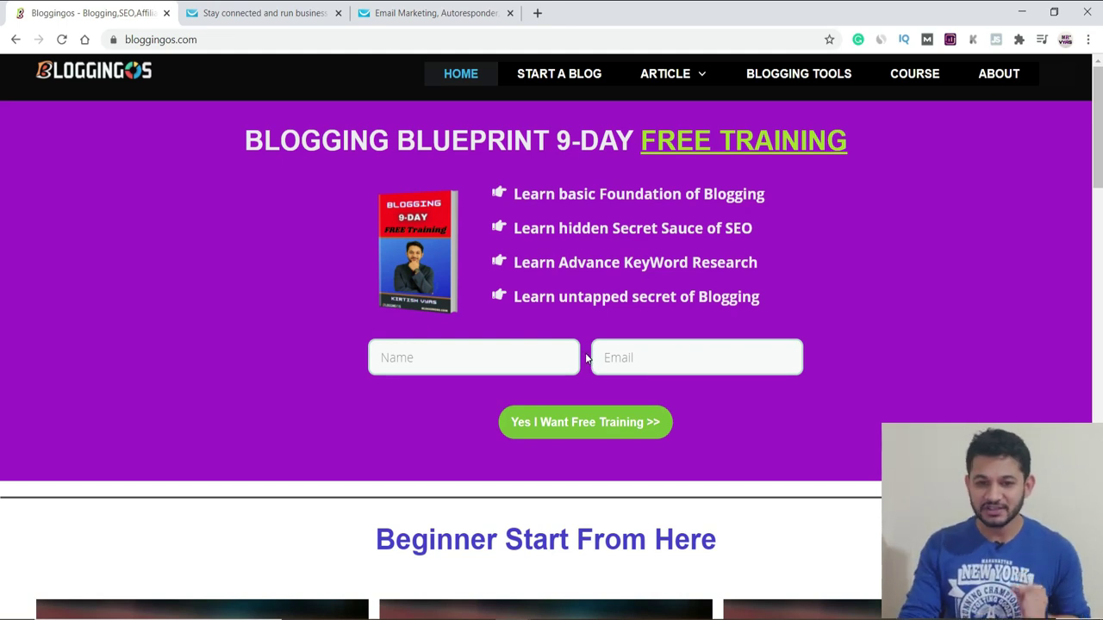
Step: Look over the Features menu on the GetResponse homepage, then move to the pricing tab
left_click(269, 13)
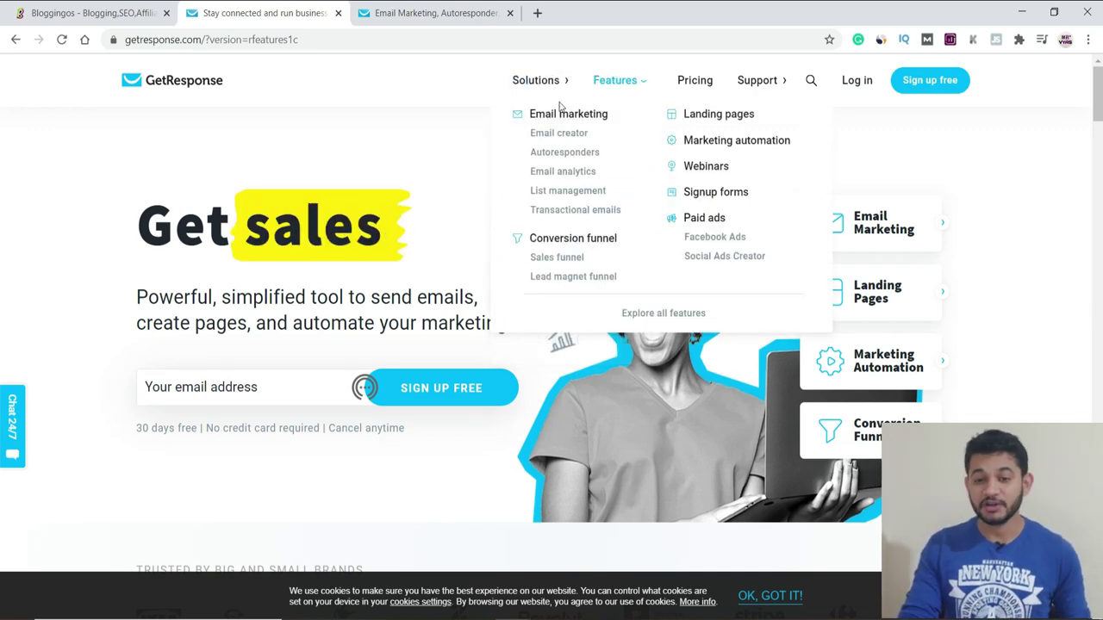
mouse_move(632, 83)
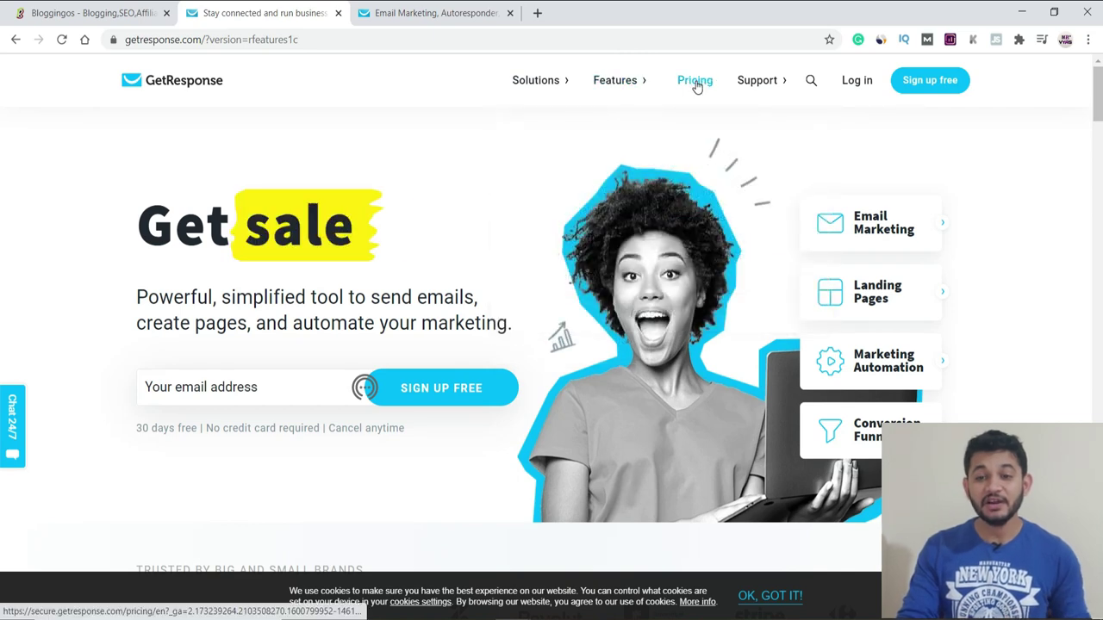
left_click(441, 13)
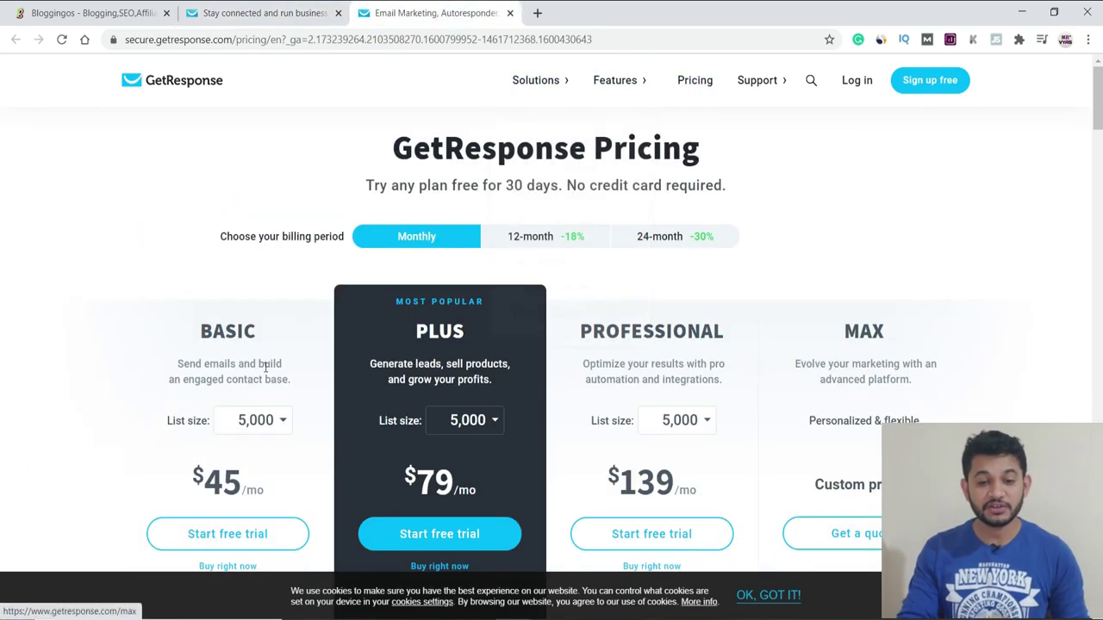
Step: Set the Basic plan list size to 1,000, then 5,000 contacts, showing Basic at $45/mo
left_click(258, 419)
left_click(245, 461)
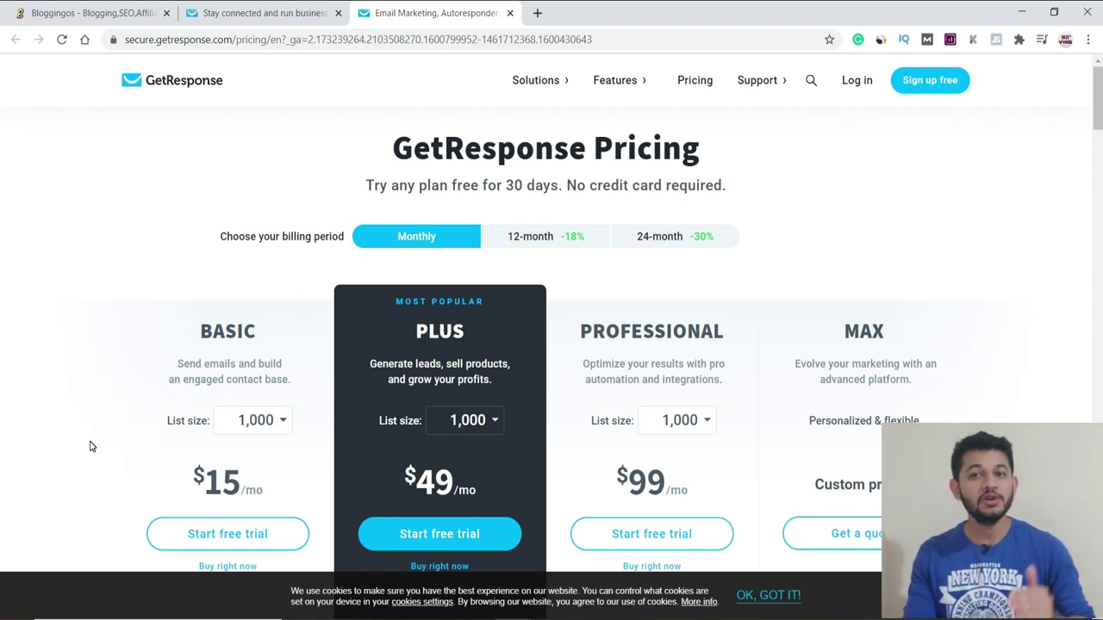
scroll(99, 425, "down", 3)
scroll(323, 330, "up", 2)
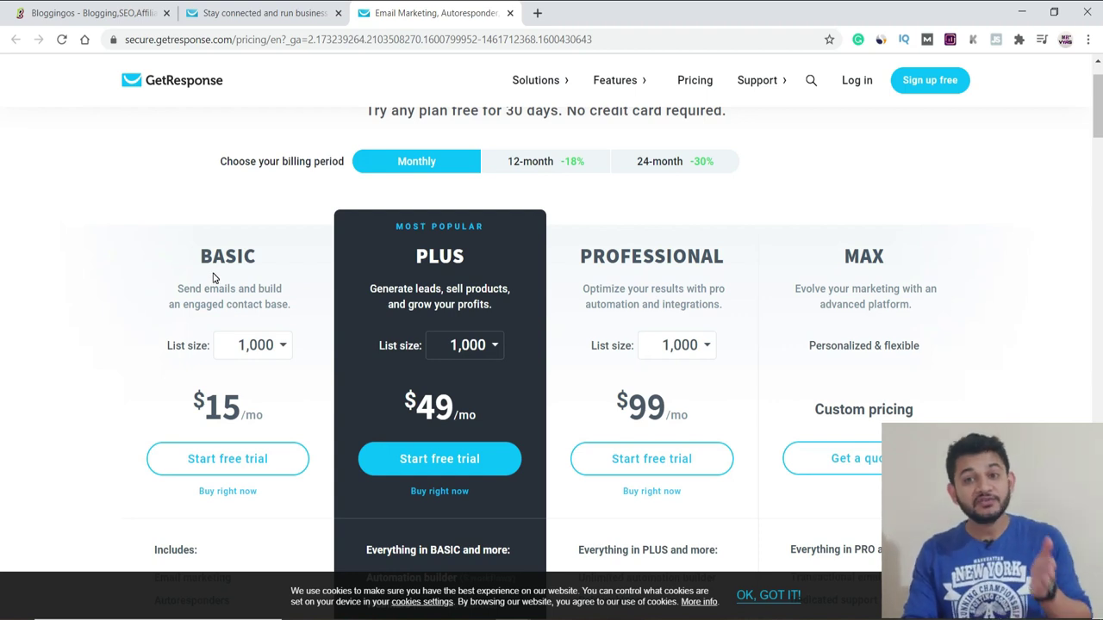
left_click(277, 345)
left_click(257, 405)
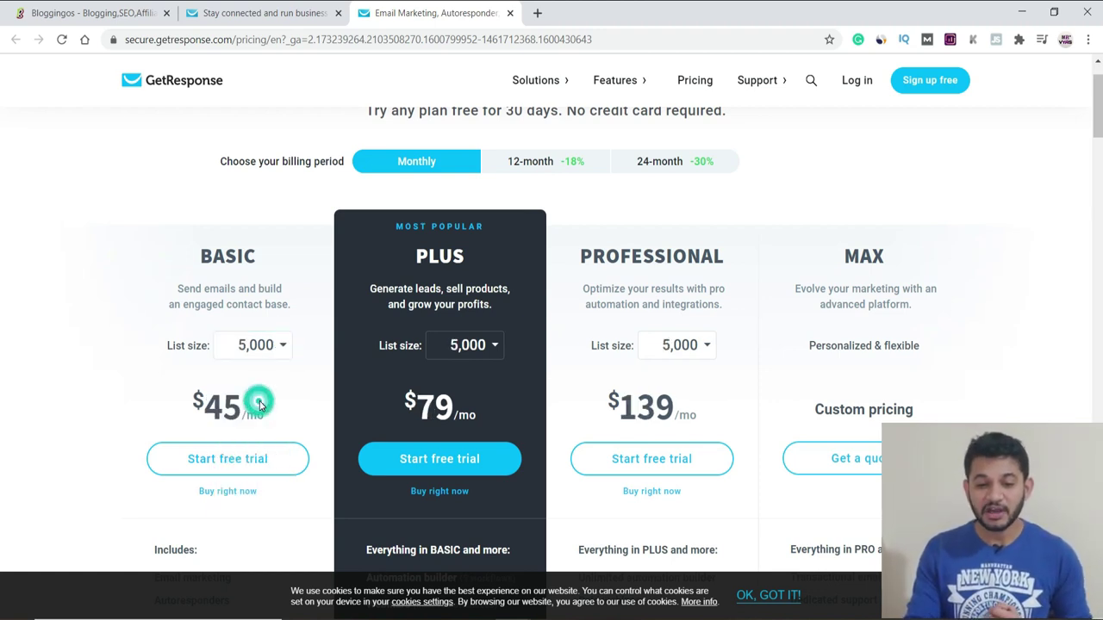
left_click_drag(248, 406, 231, 401)
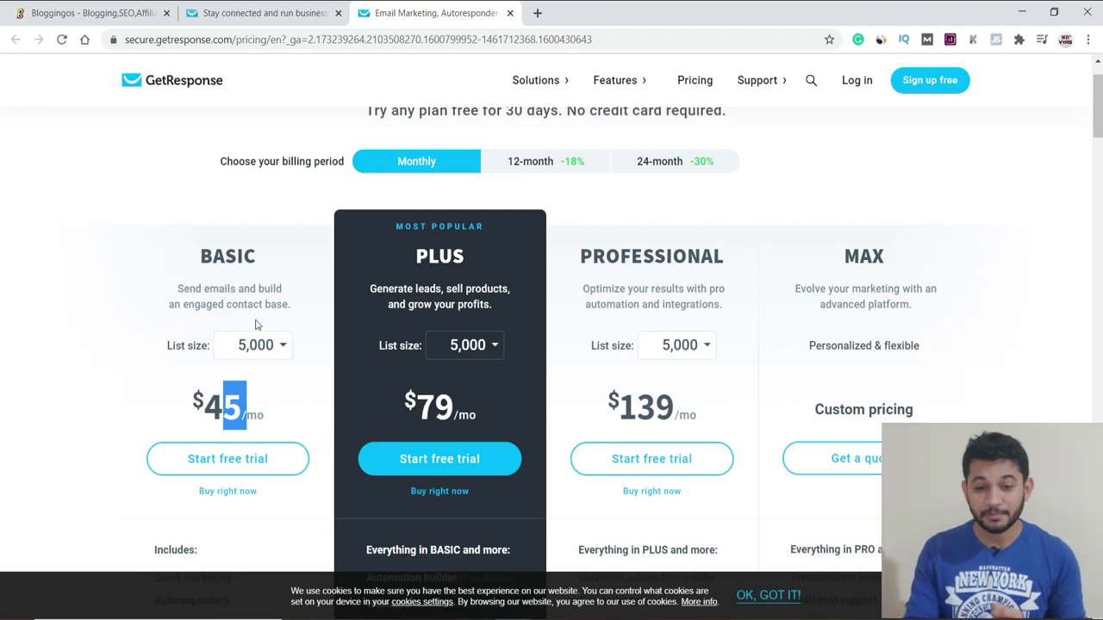
scroll(392, 380, "down", 3)
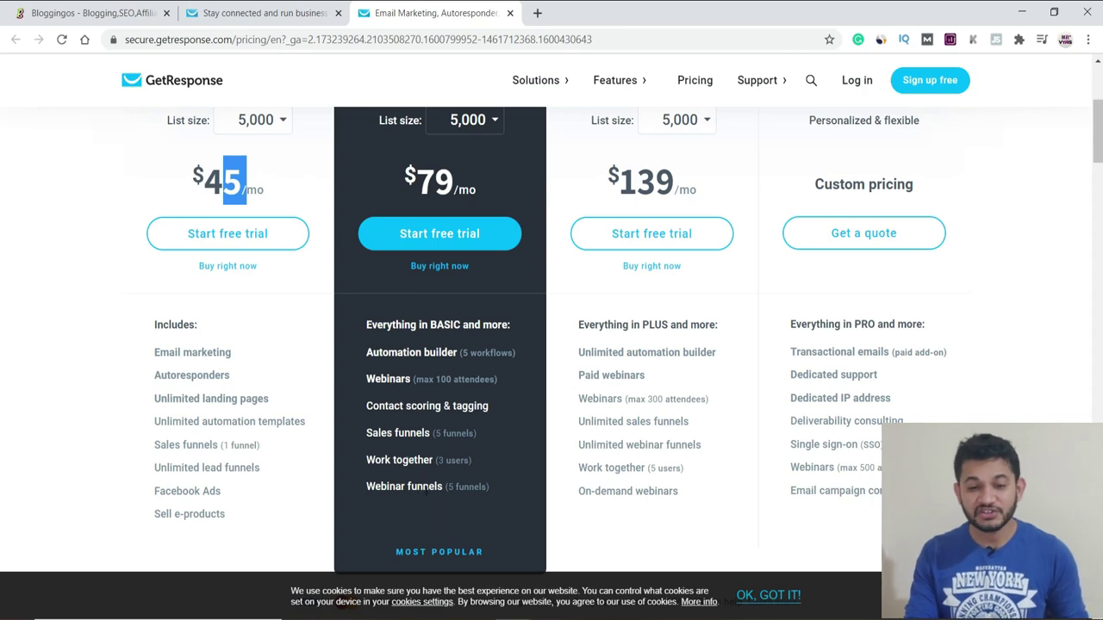
scroll(443, 161, "up", 3)
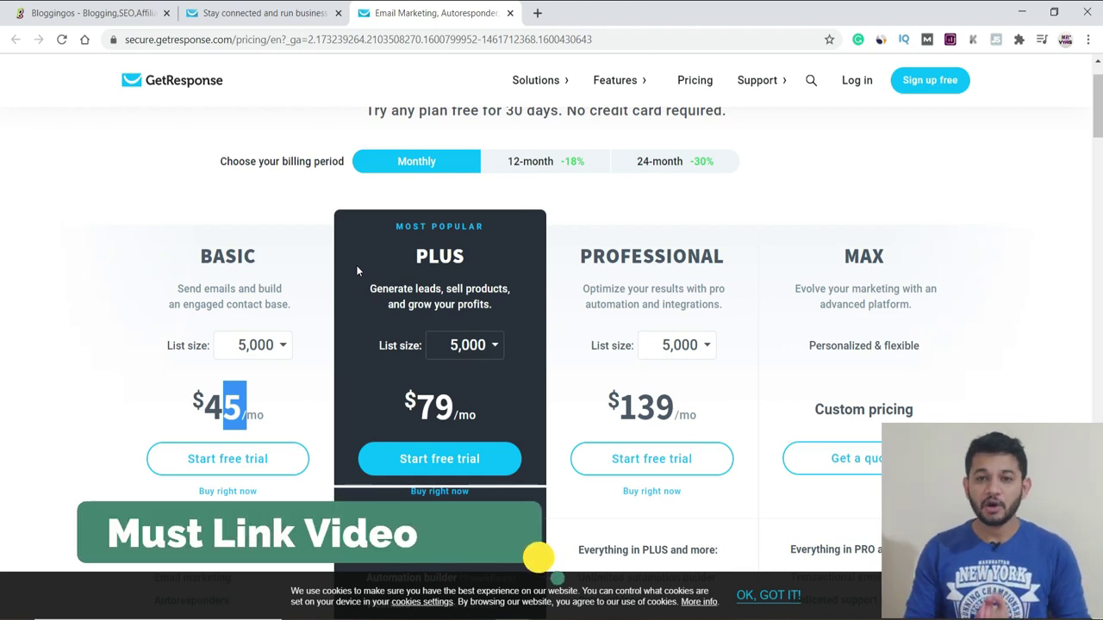
Step: Log in to GetResponse, review the account's six contact lists, then return to the Bloggingos tab
left_click(853, 82)
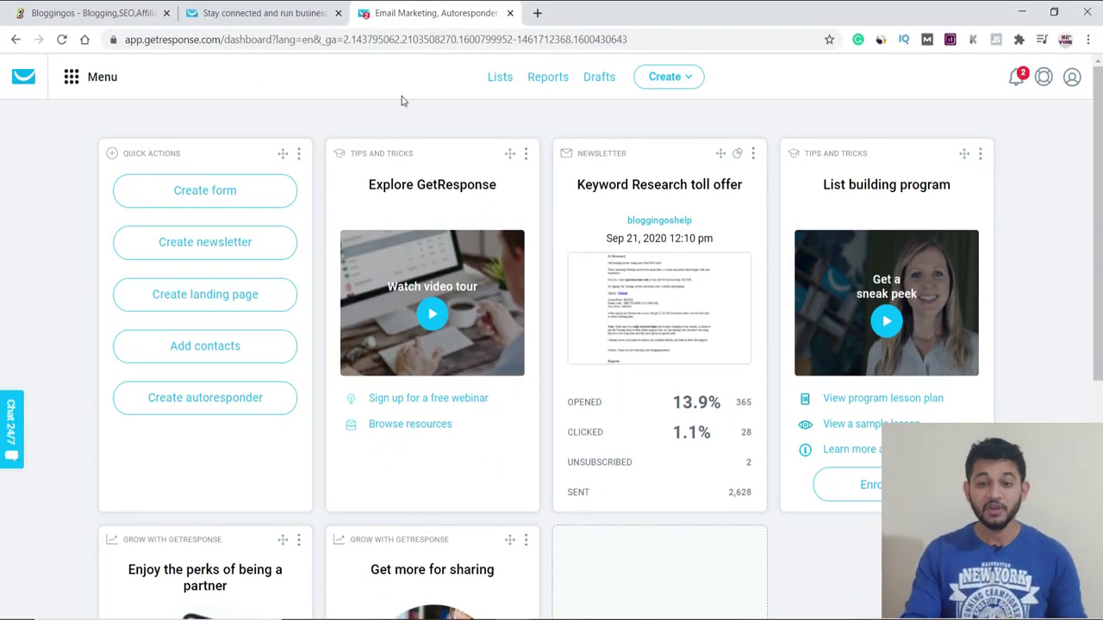
left_click(497, 79)
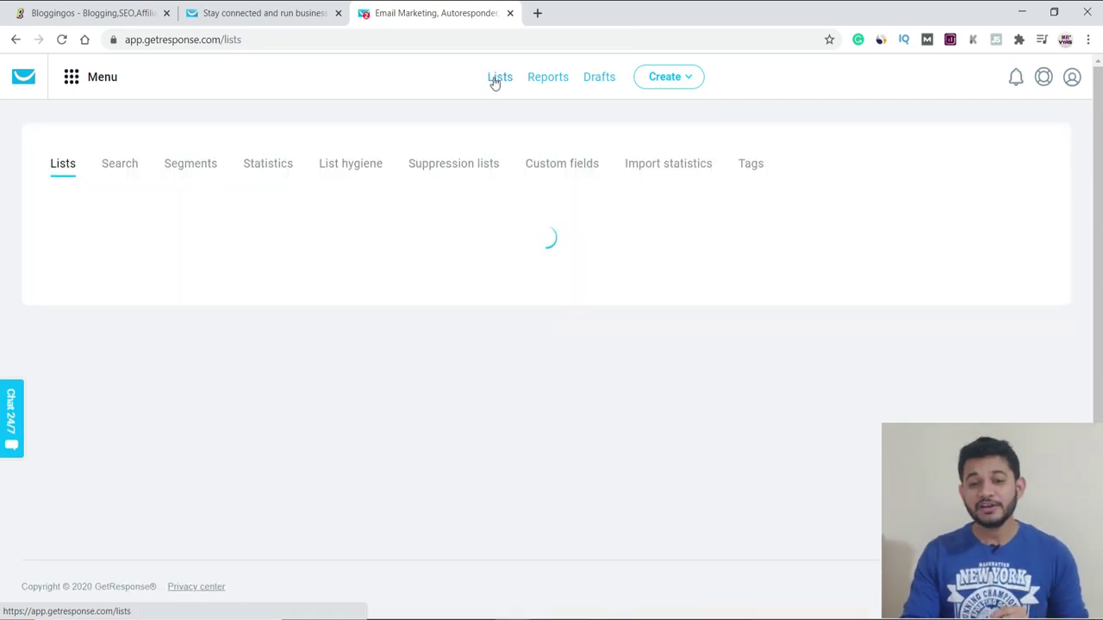
scroll(194, 410, "down", 2)
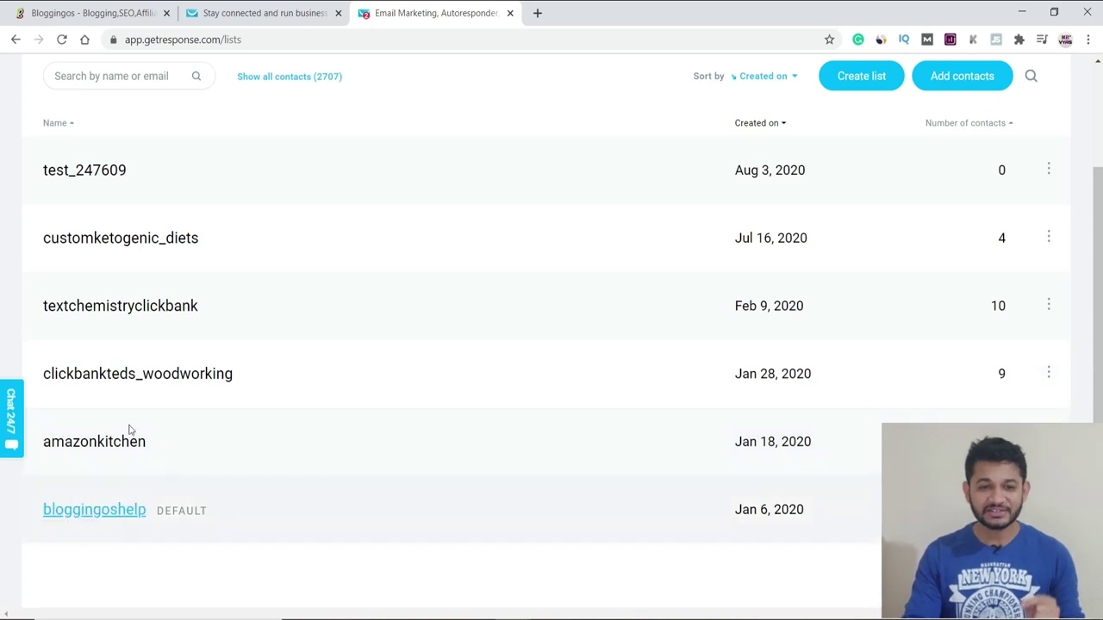
left_click(52, 13)
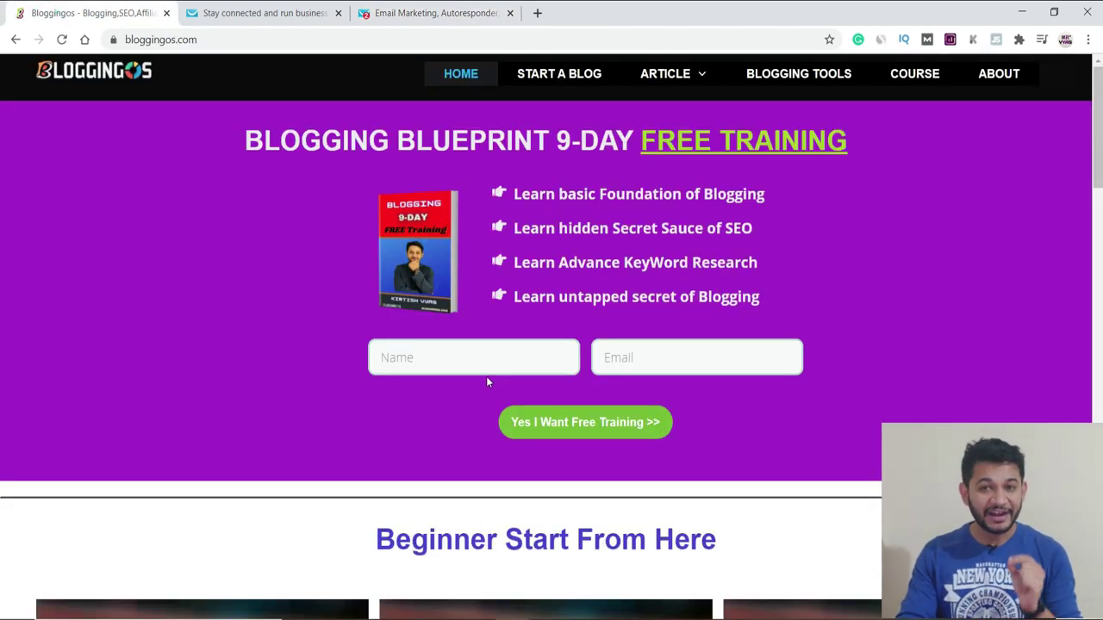
Step: Go back to the GetResponse Lists page and scroll up to the top of the lists
left_click(434, 13)
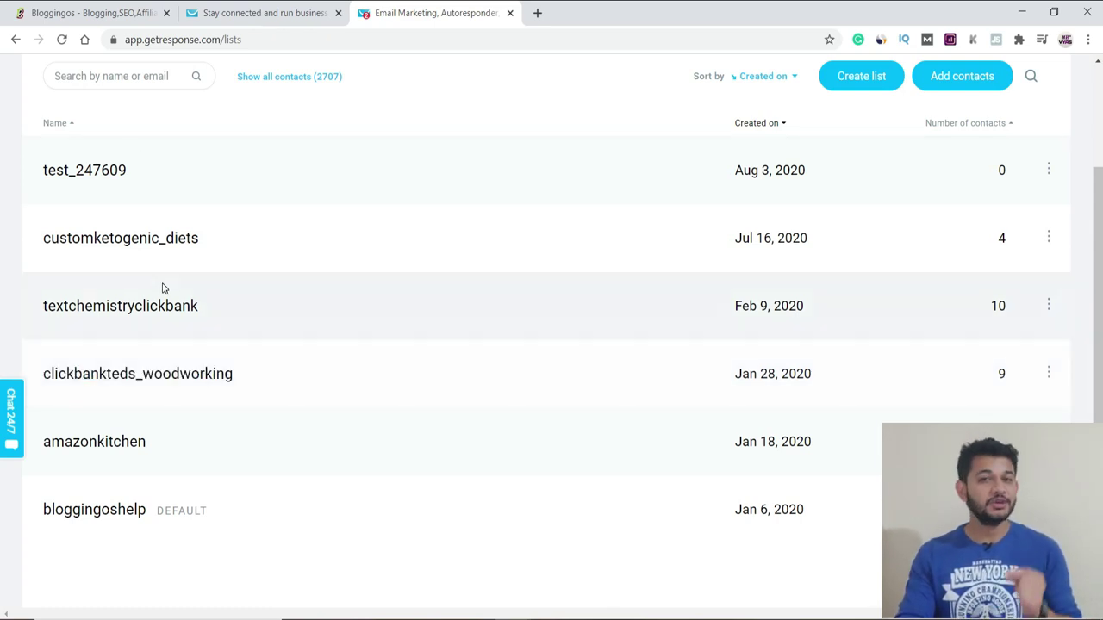
scroll(326, 323, "up", 1)
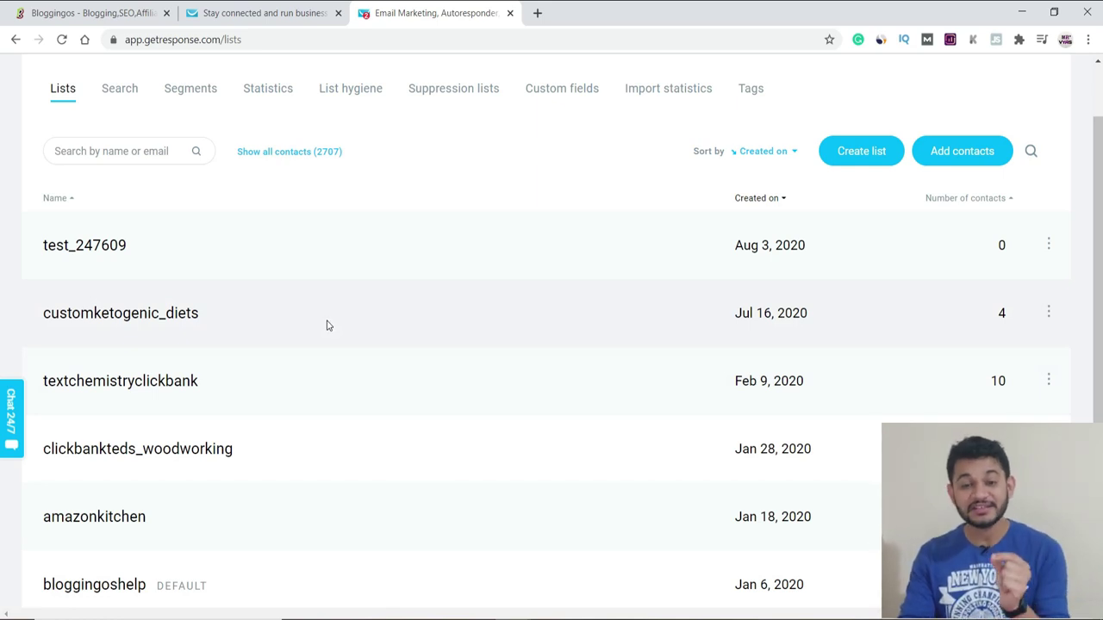
scroll(326, 325, "up", 1)
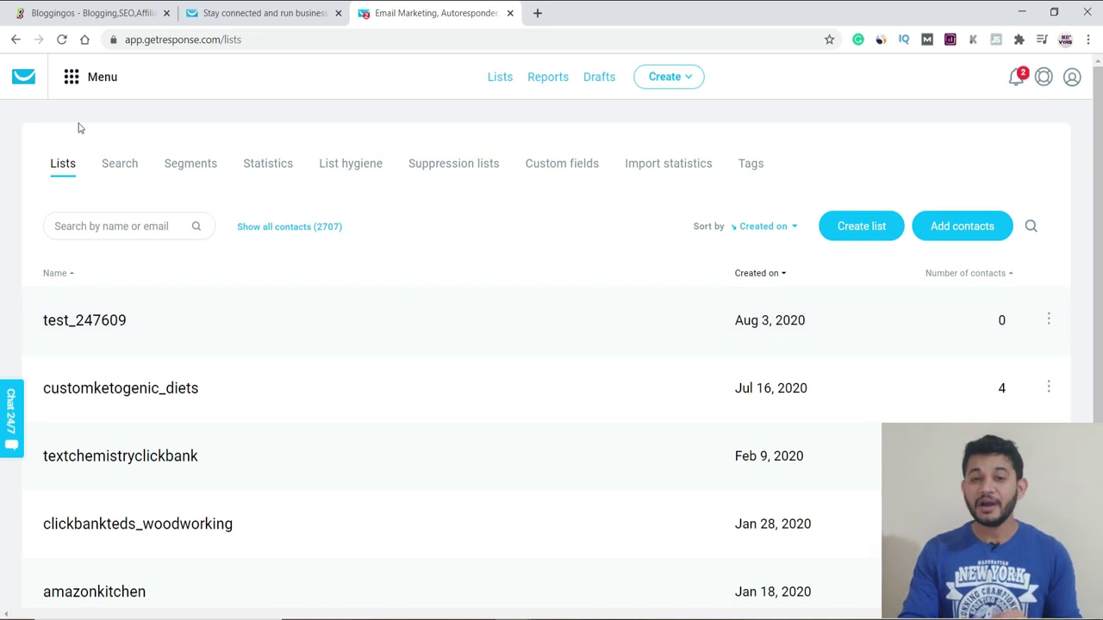
Step: Open Email marketing from the tools menu in a new tab and switch to it
left_click(72, 77)
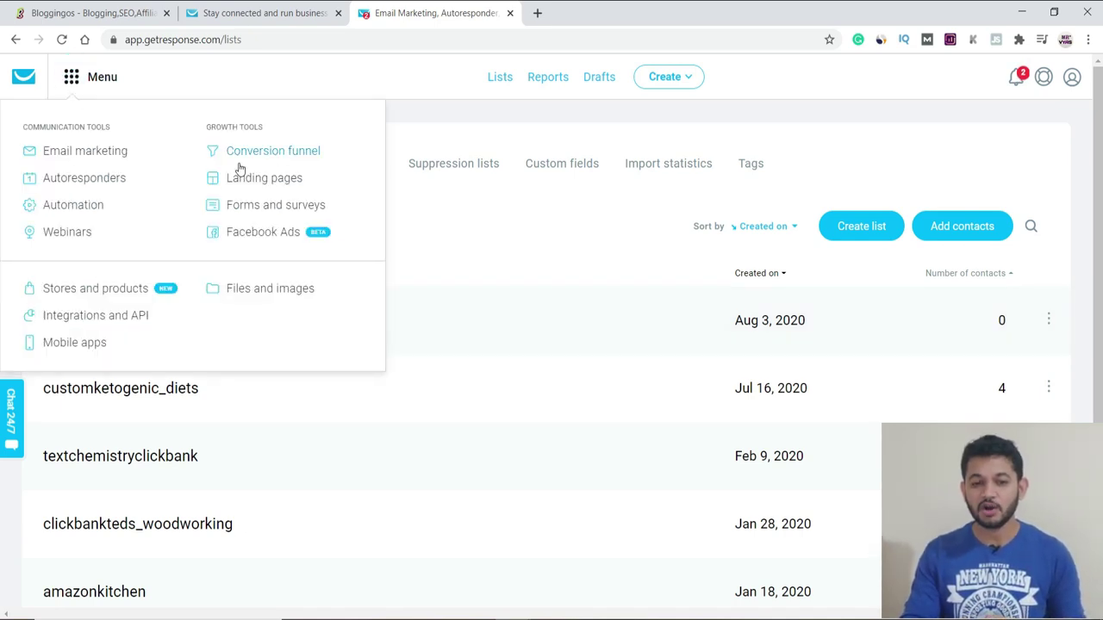
right_click(104, 156)
left_click(123, 163)
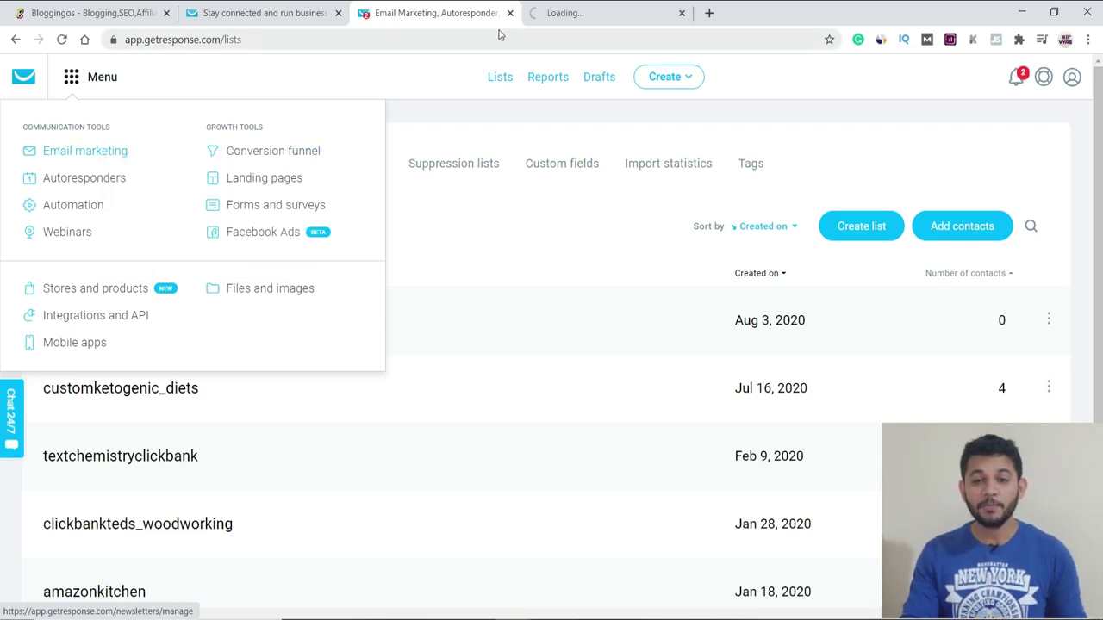
left_click(568, 13)
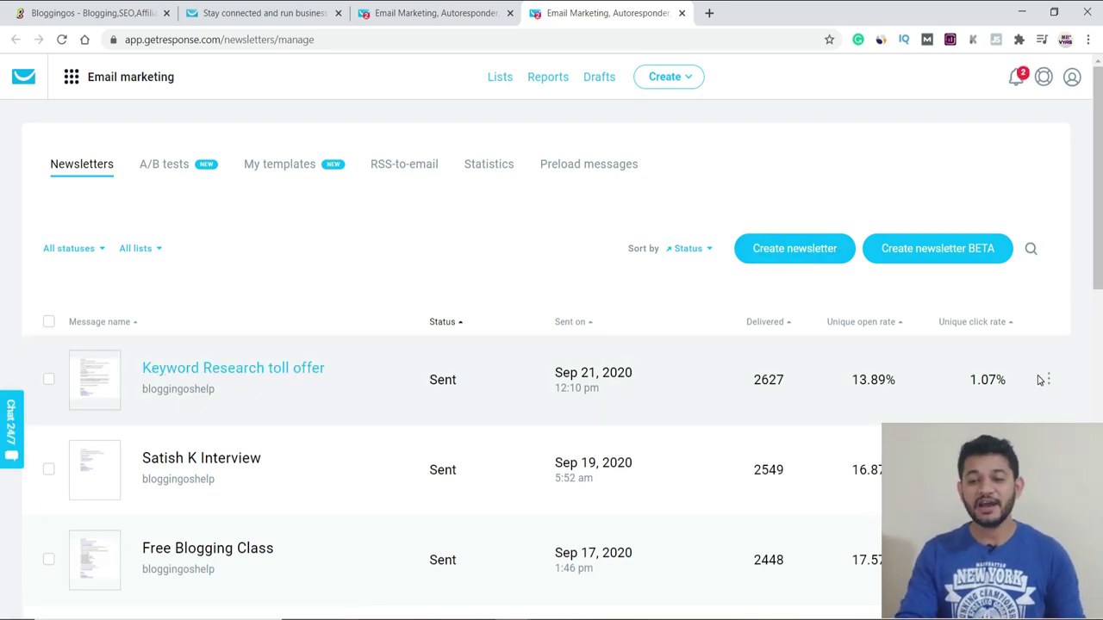
Step: Inspect the Keyword Research toll offer newsletter and its actions list
left_click(1049, 379)
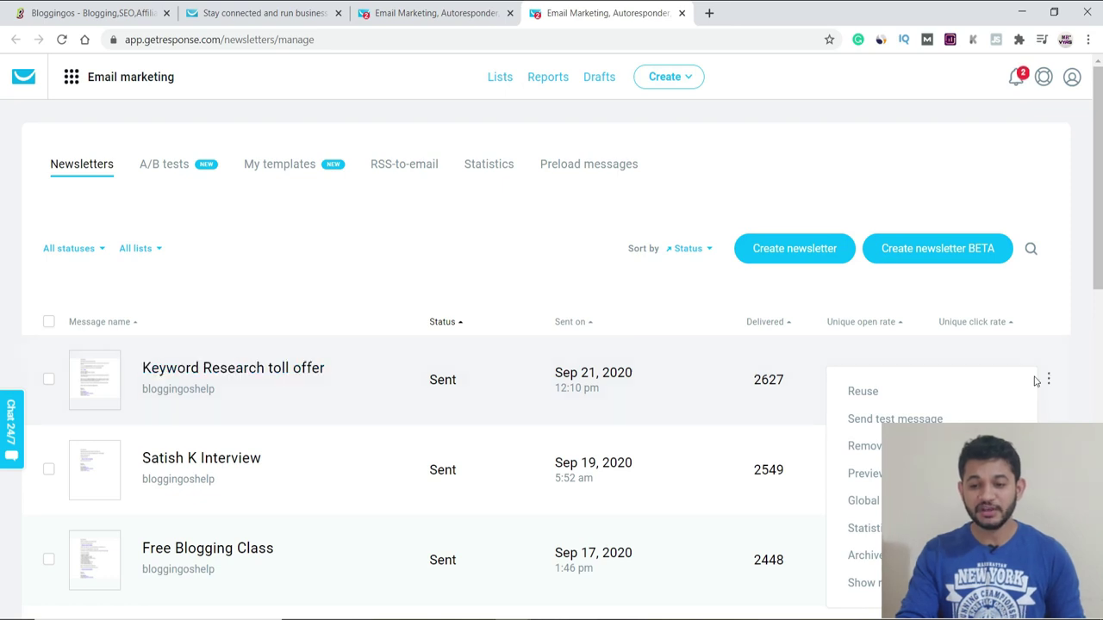
left_click(1042, 381)
left_click(288, 375)
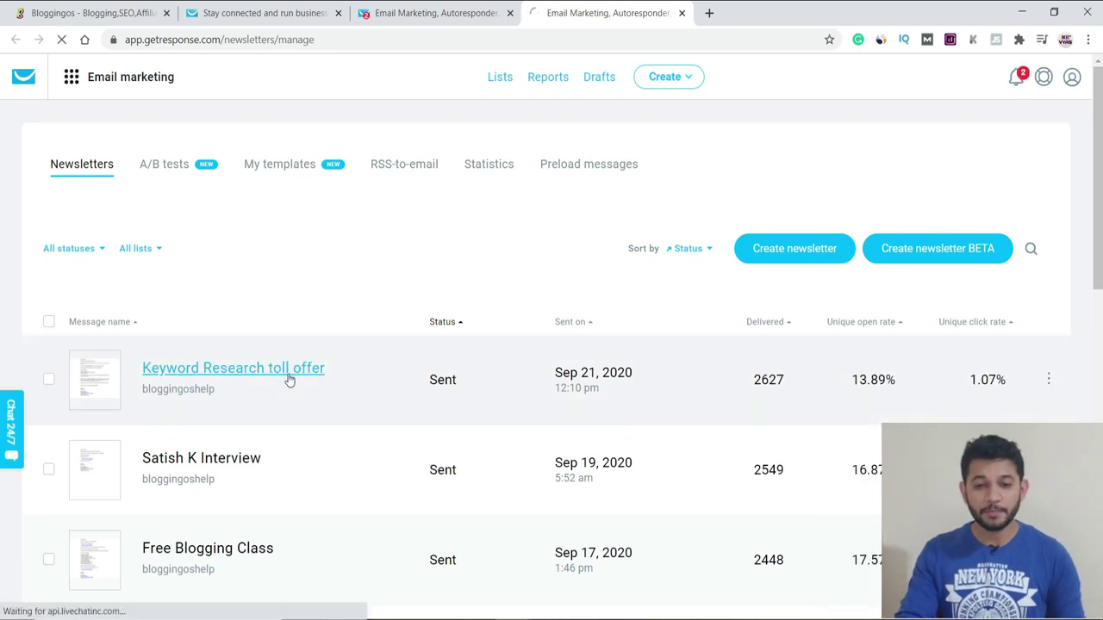
right_click(776, 257)
left_click(622, 282)
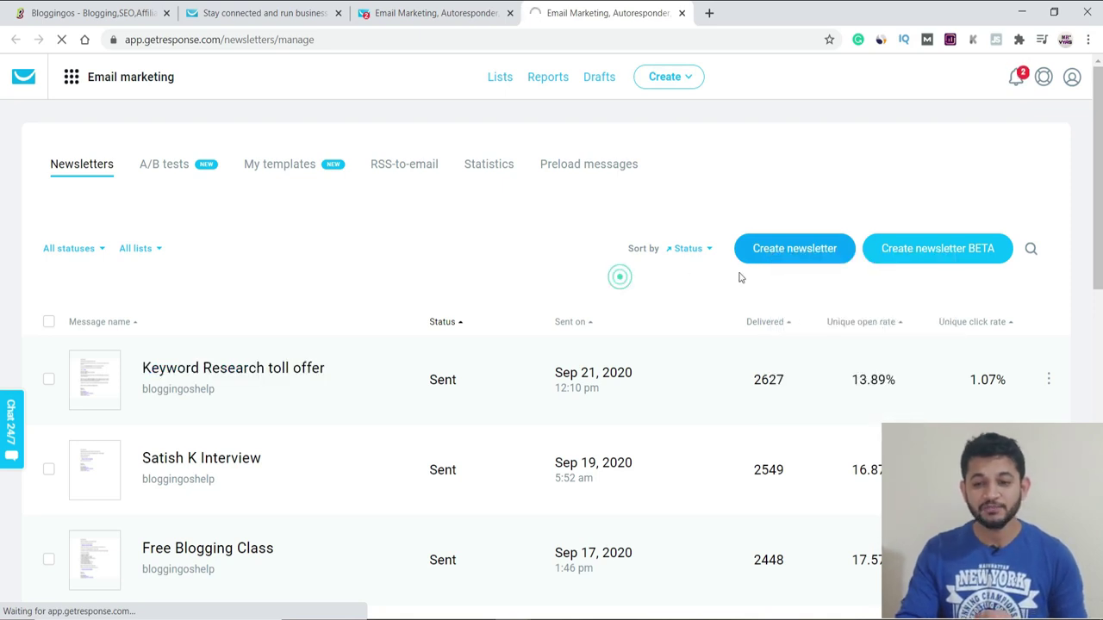
Step: Start a new drag-and-drop newsletter with the subject line 'tetst'
left_click(789, 252)
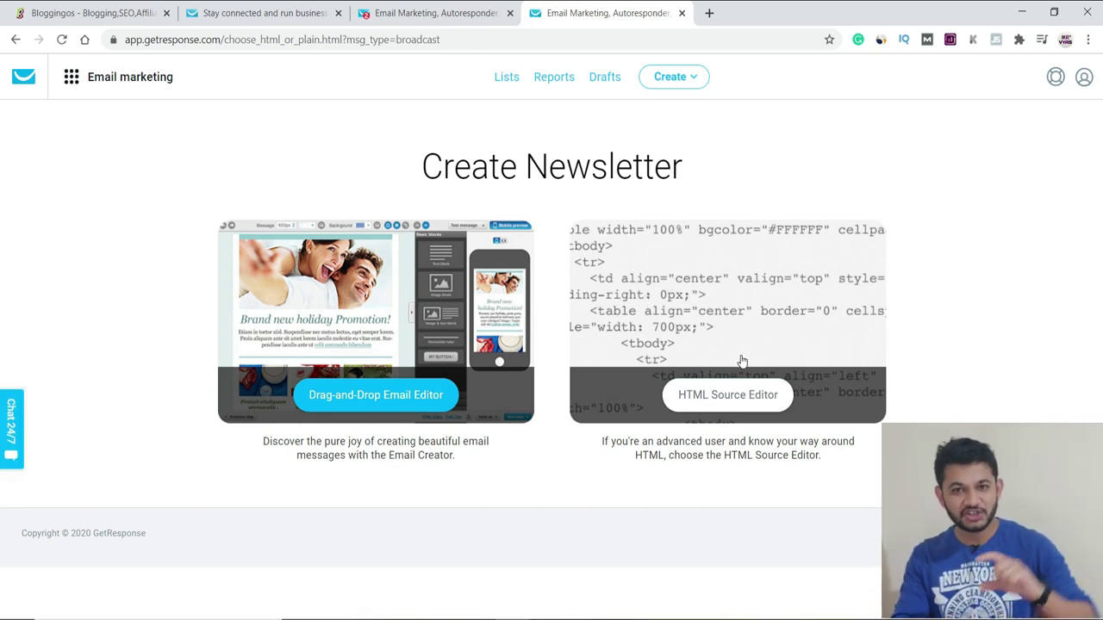
left_click(352, 405)
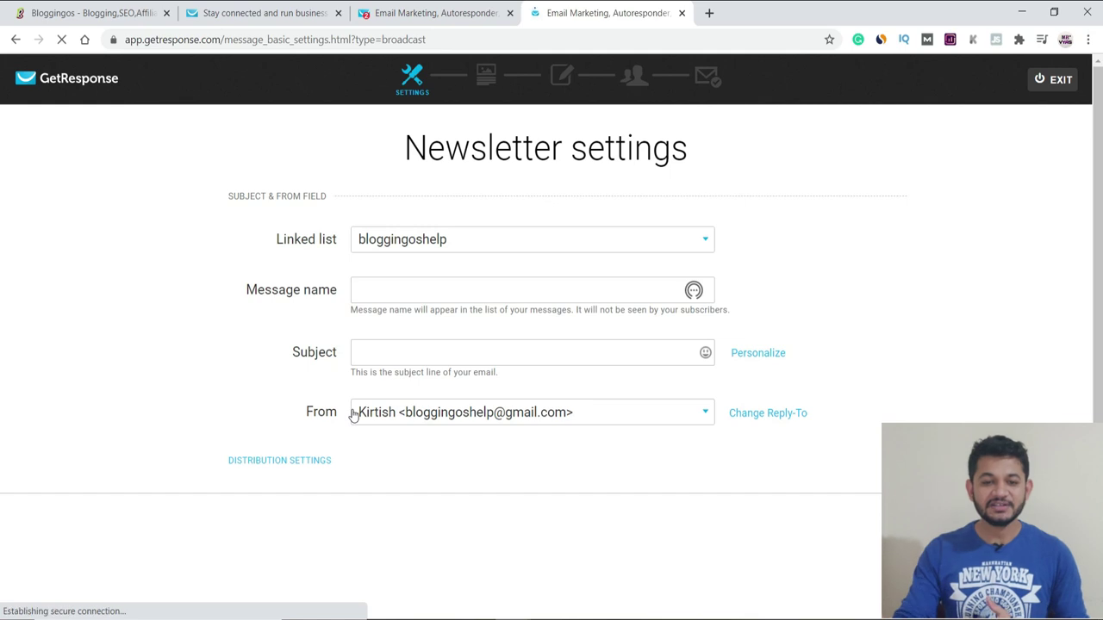
left_click(397, 353)
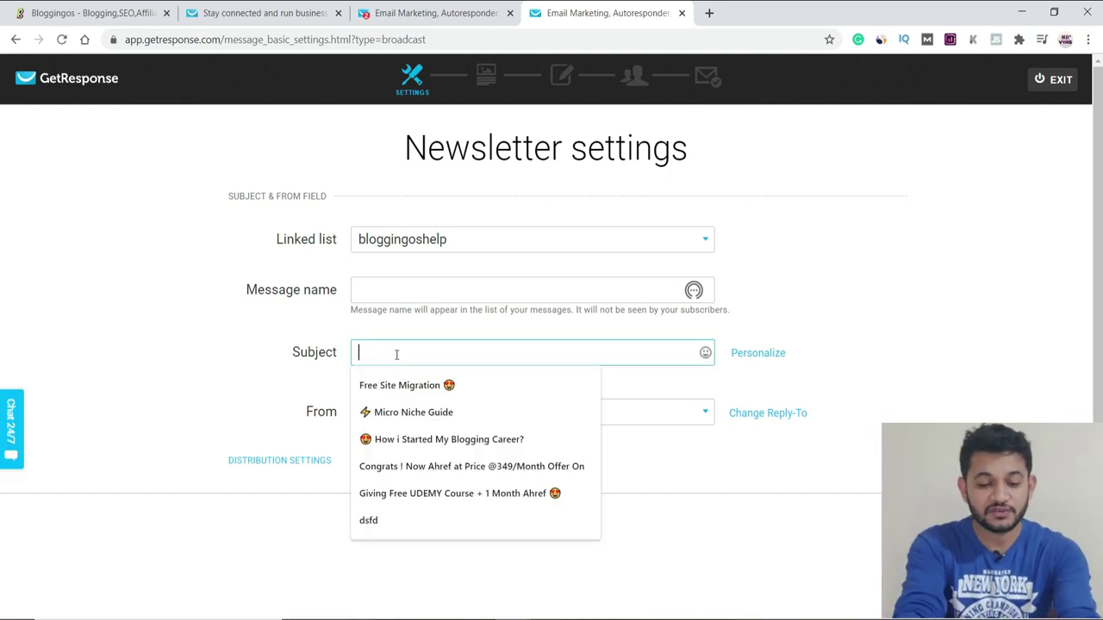
type("etst")
left_click(357, 352)
type("t")
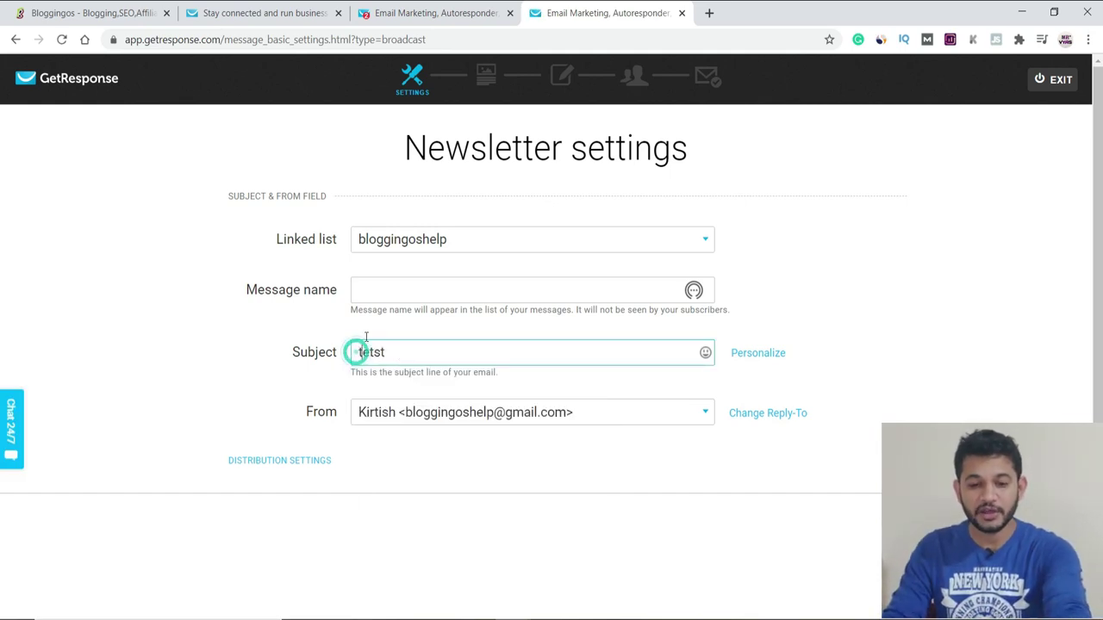
Step: Name the message 'test' and choose the sender address
left_click(377, 288)
type("test")
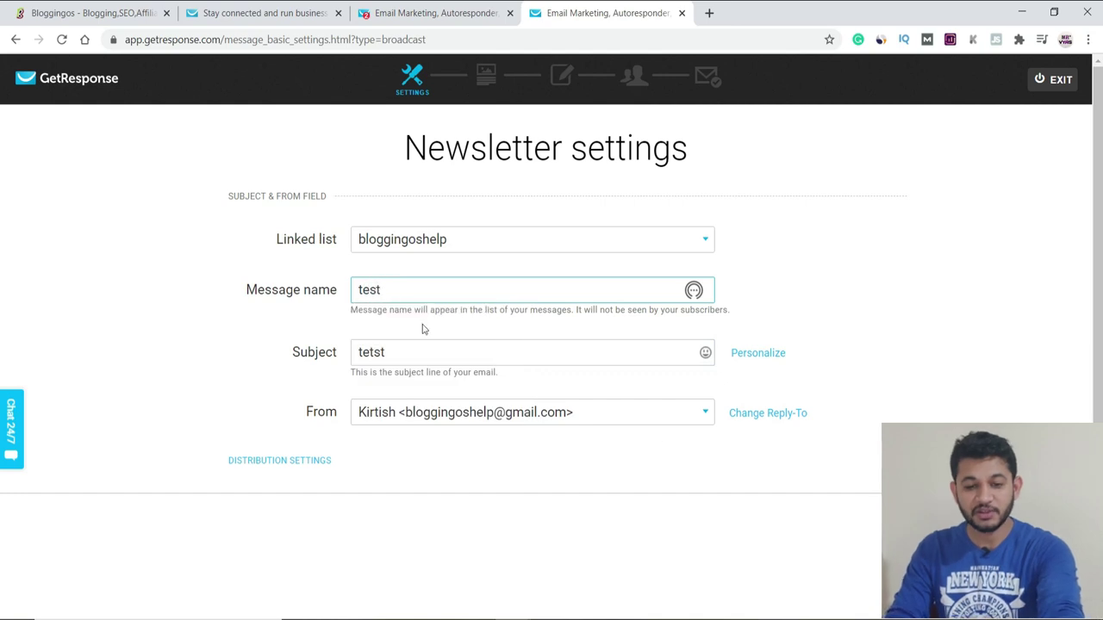
double_click(395, 290)
double_click(401, 353)
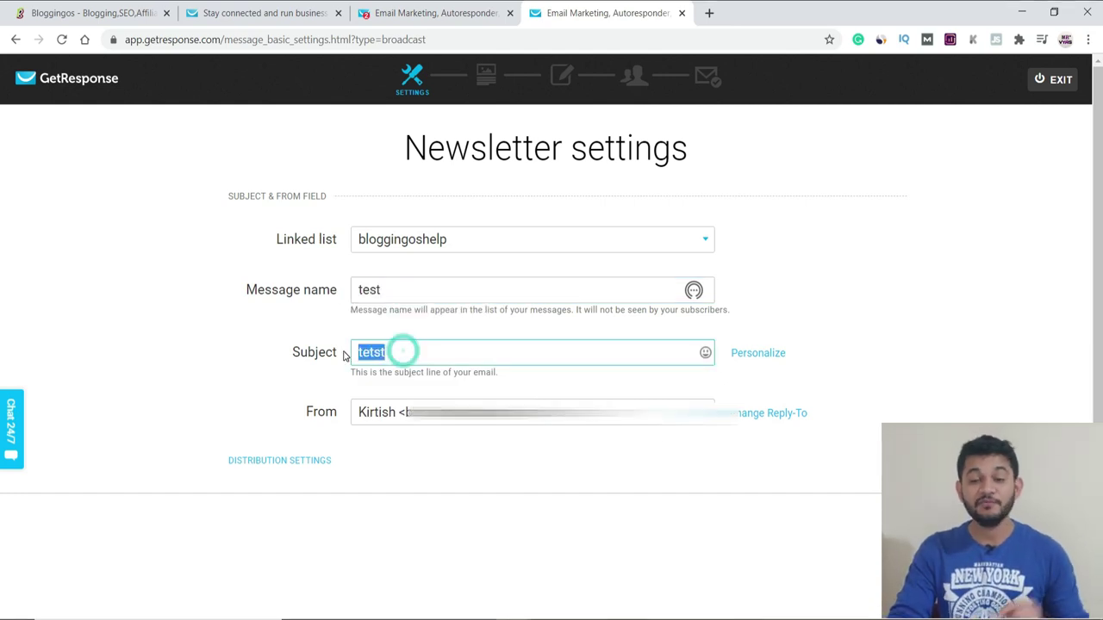
left_click(532, 411)
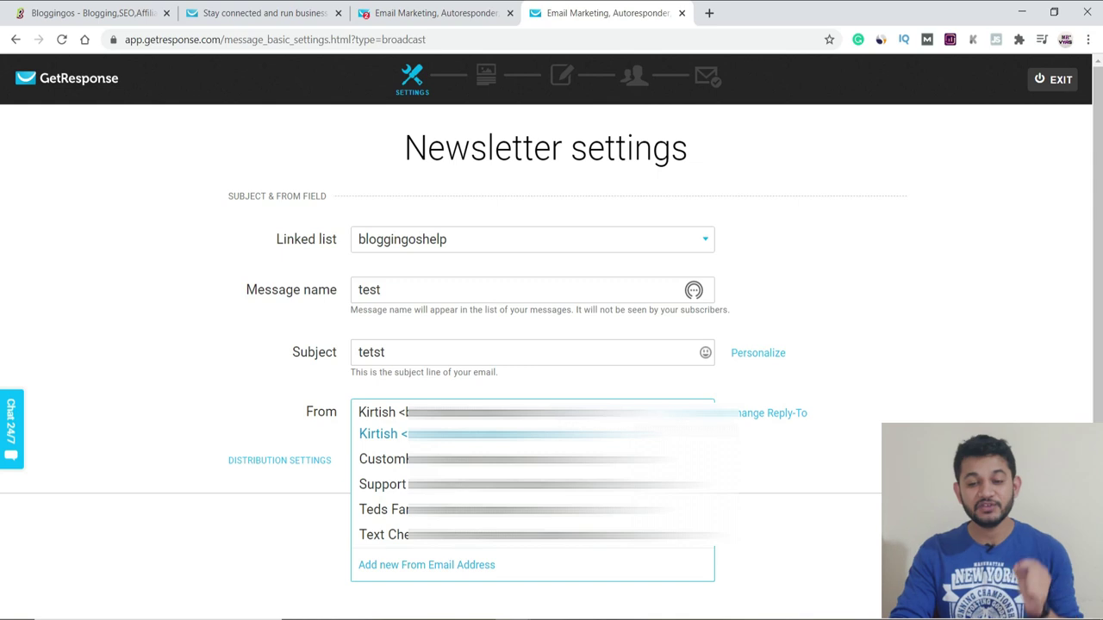
left_click(768, 473)
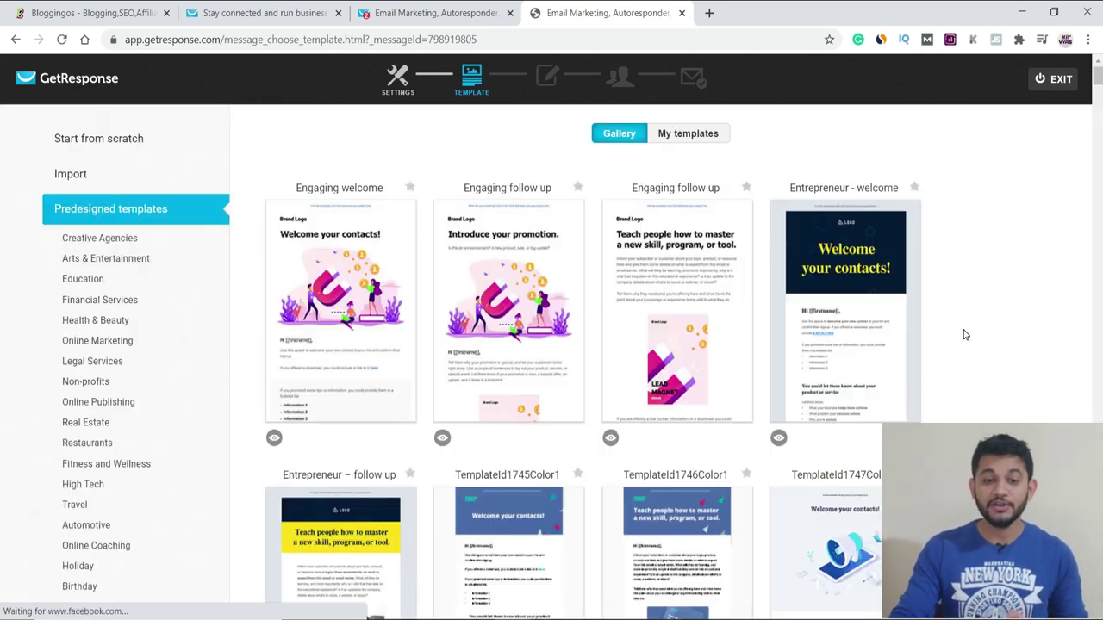
Step: Use the Entrepreneur – follow up predesigned template for the newsletter
mouse_move(496, 210)
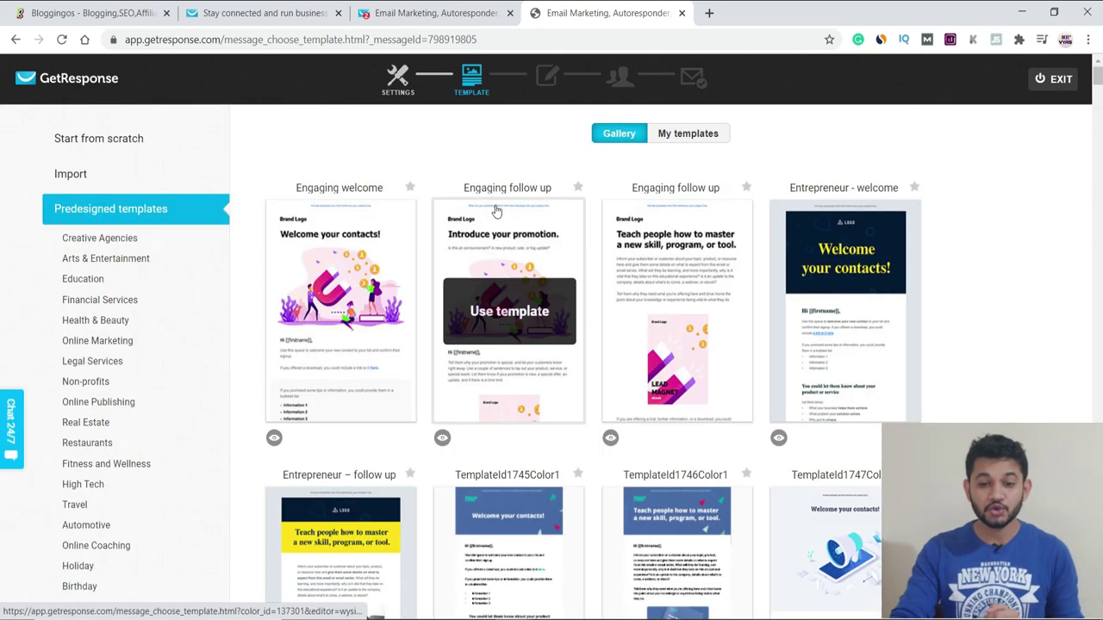
scroll(61, 399, "down", 4)
scroll(61, 394, "up", 4)
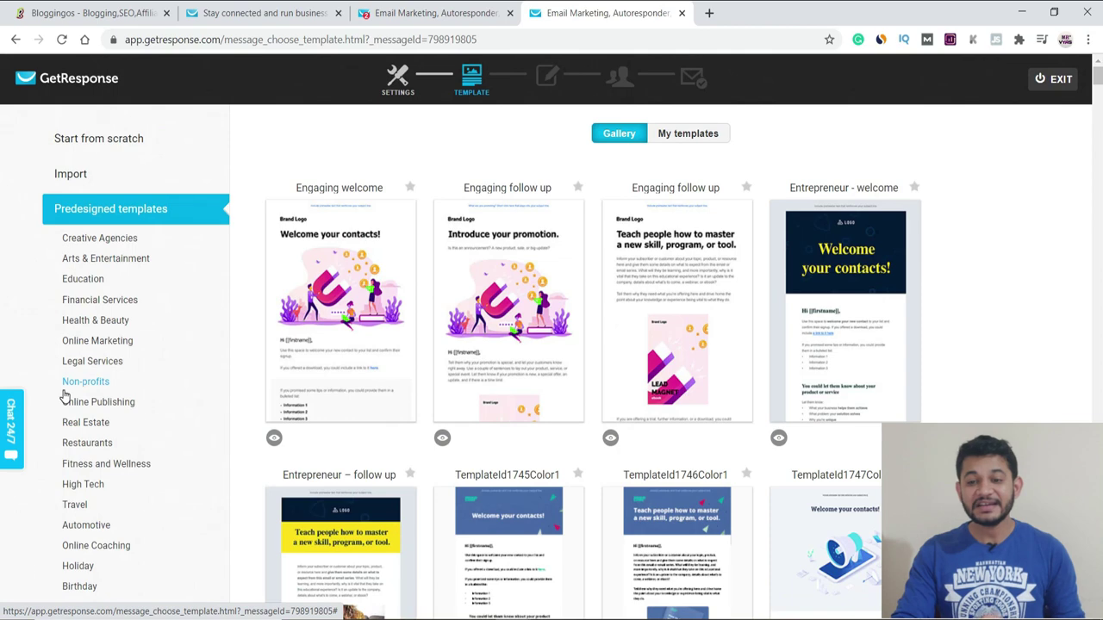
scroll(65, 395, "down", 3)
left_click(333, 376)
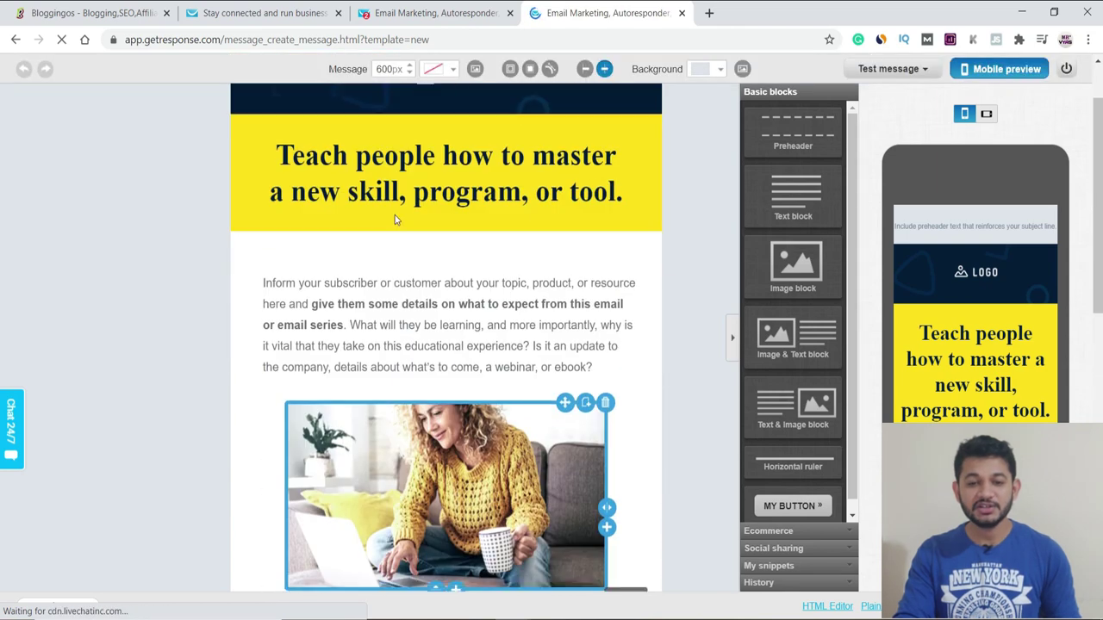
Step: Replace the whole intro paragraph with the greeting 'Hi'
left_click(420, 332)
key("ctrl+a")
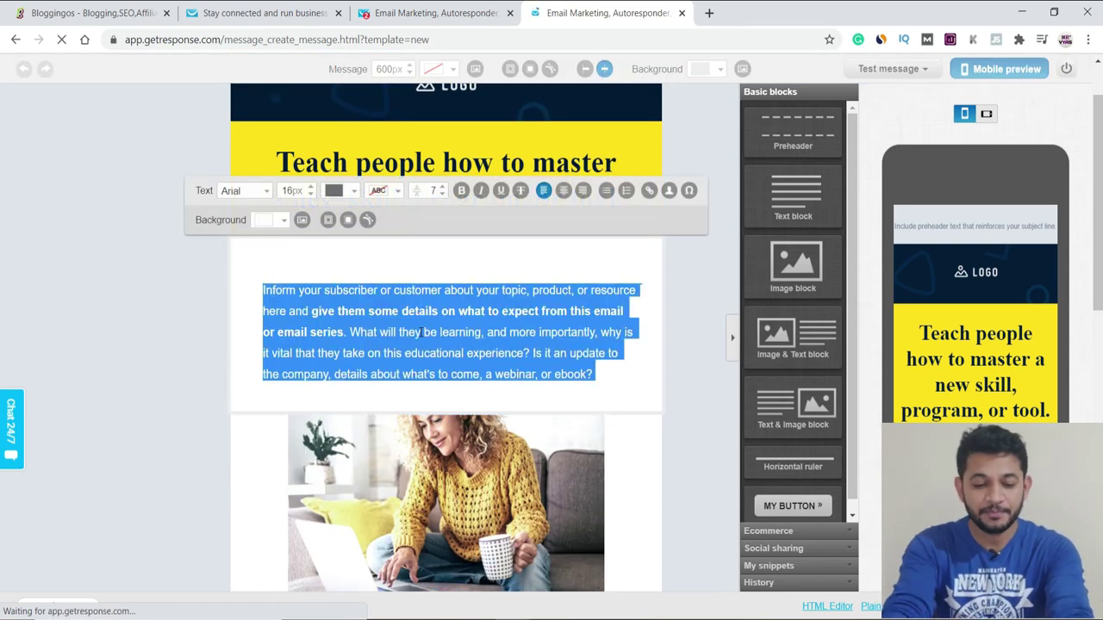
type("Hi")
Step: Add an image block beside the greeting, then close the file and image picker without choosing one
left_click(373, 383)
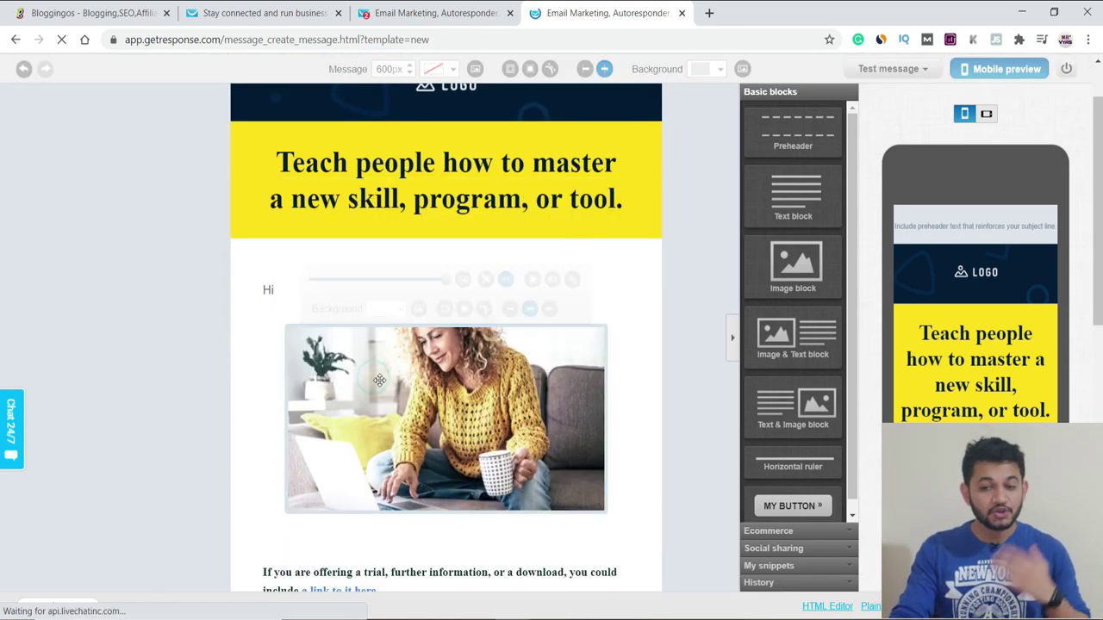
left_click_drag(803, 274, 435, 290)
left_click(315, 313)
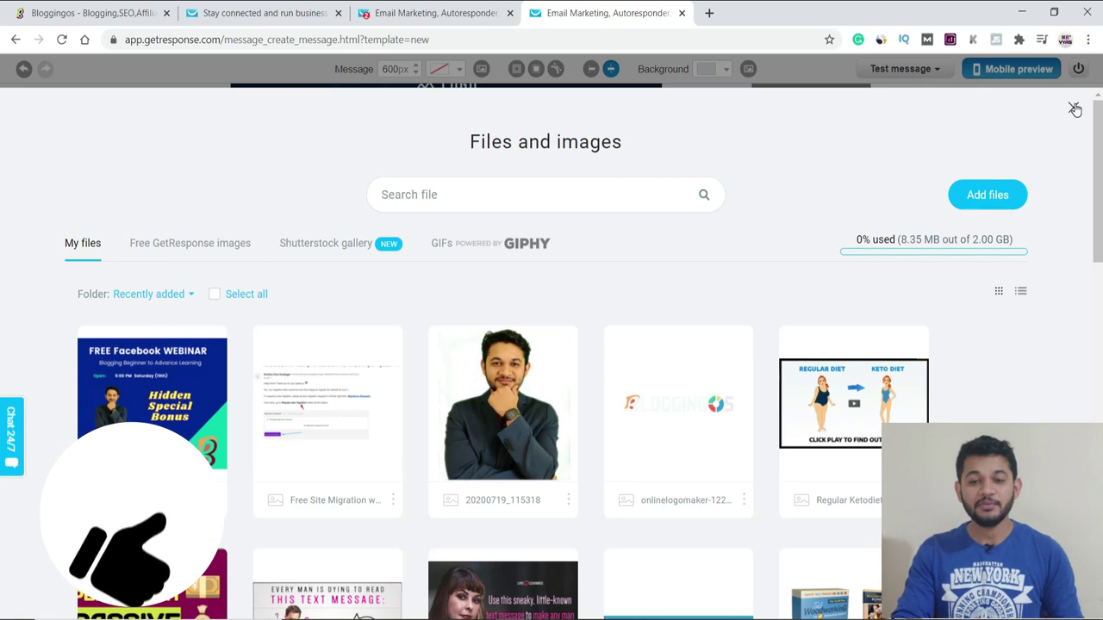
key("Escape")
scroll(448, 233, "down", 3)
scroll(448, 232, "down", 3)
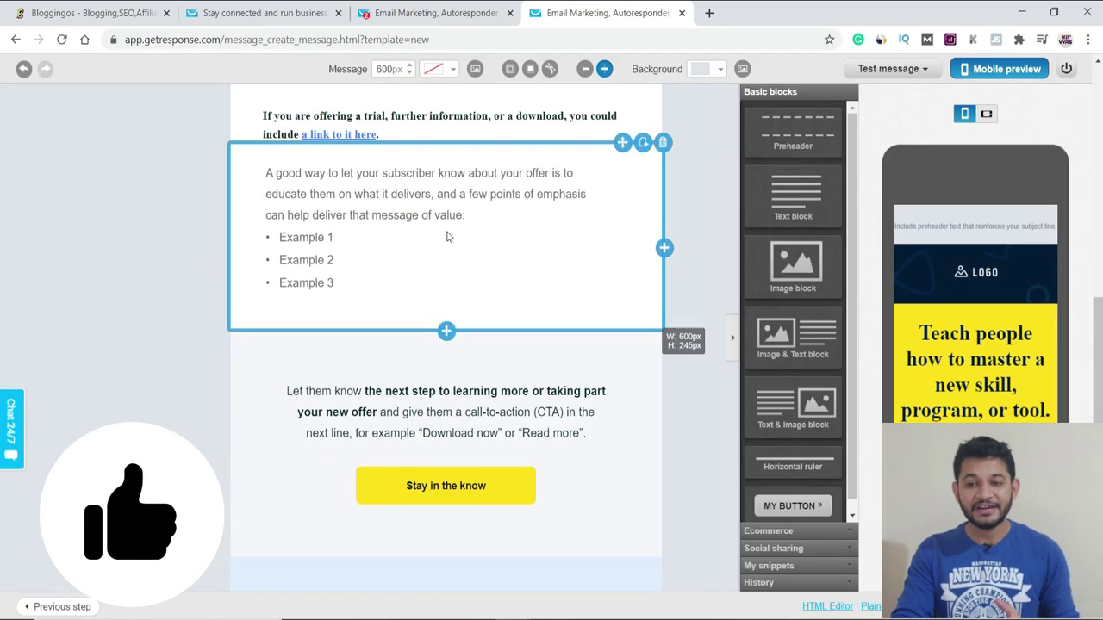
Step: Open an Inbox Preview of the email from the Test message menu
left_click(904, 73)
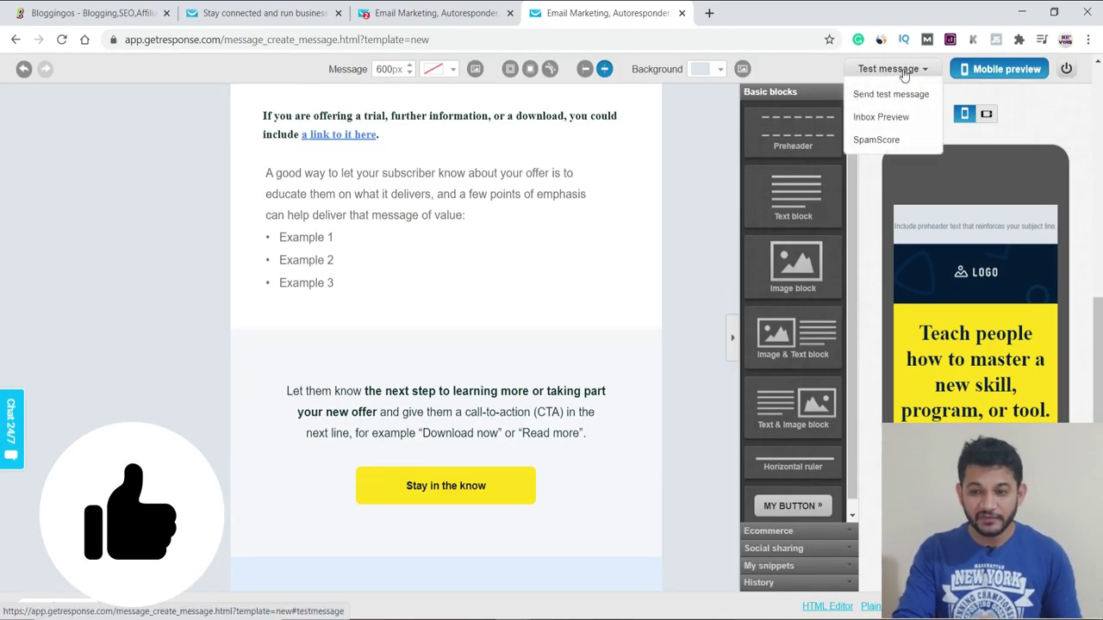
scroll(991, 319, "down", 1)
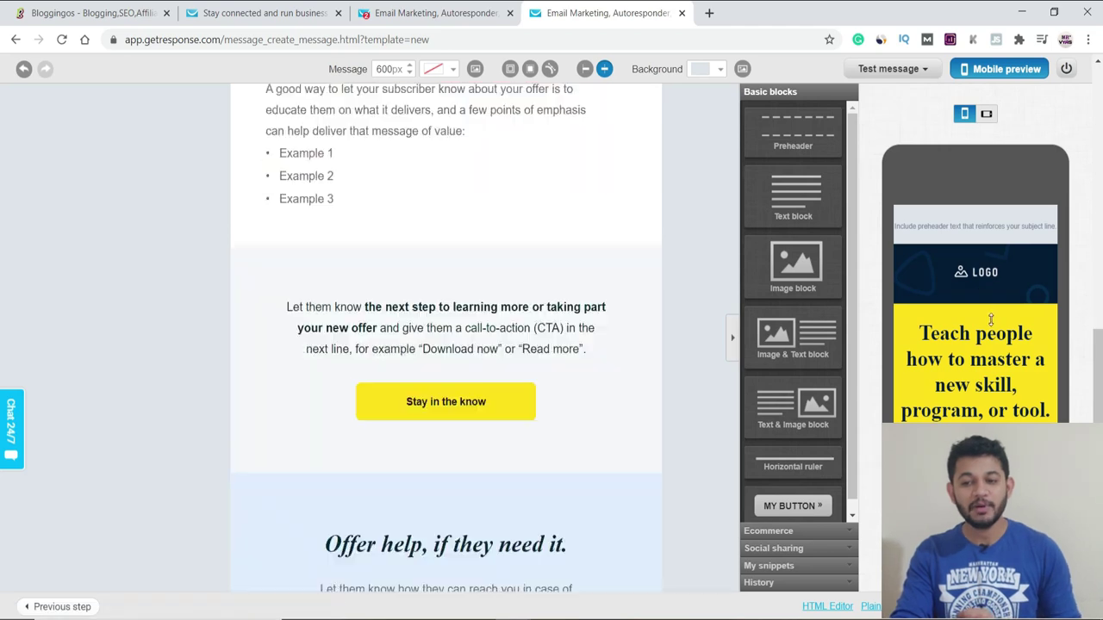
scroll(990, 319, "up", 3)
mouse_move(897, 78)
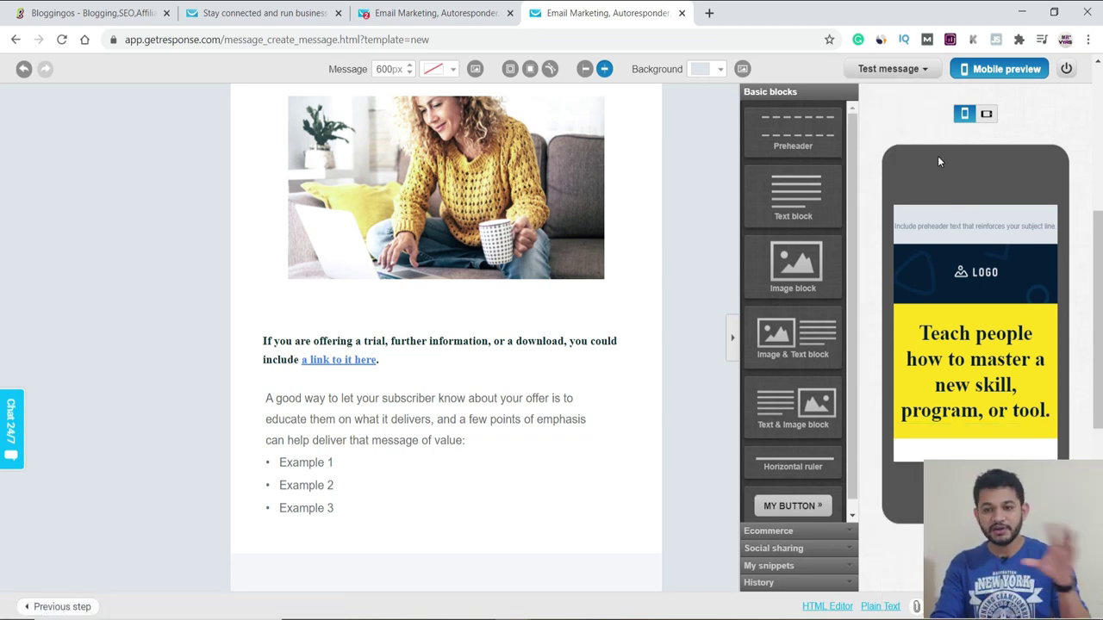
left_click(884, 118)
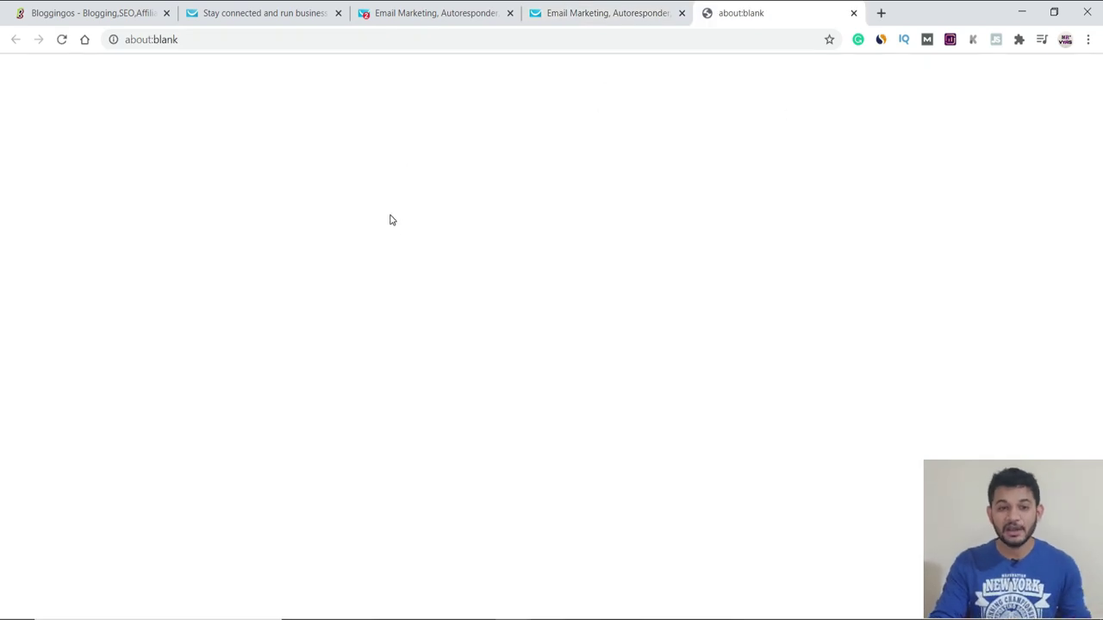
Step: Return to the message editor and reopen the Test message options
left_click(655, 11)
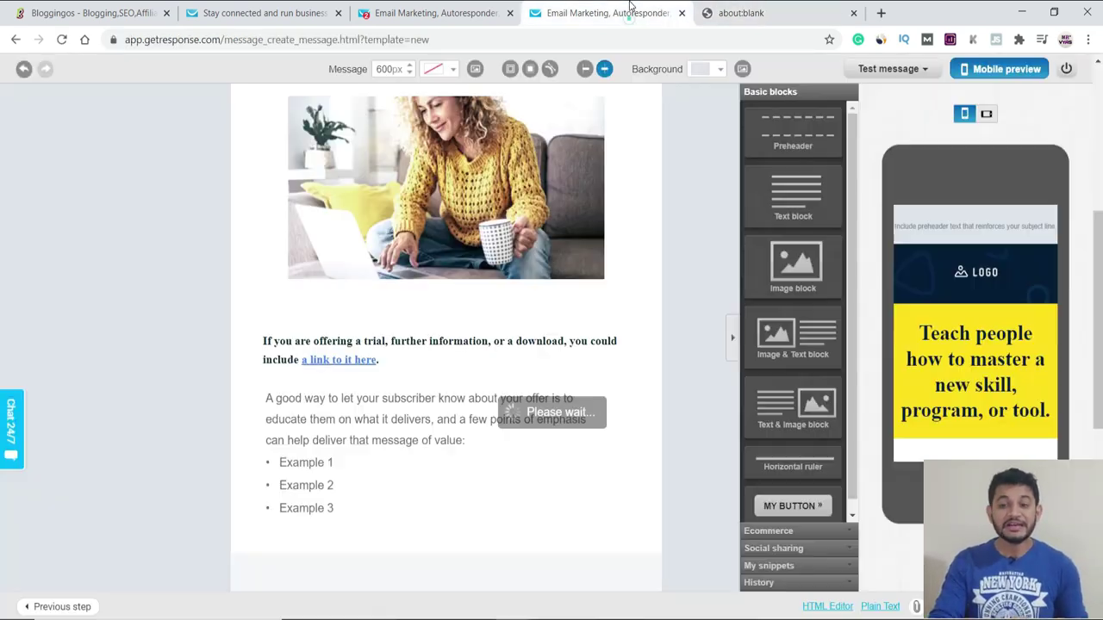
left_click(870, 73)
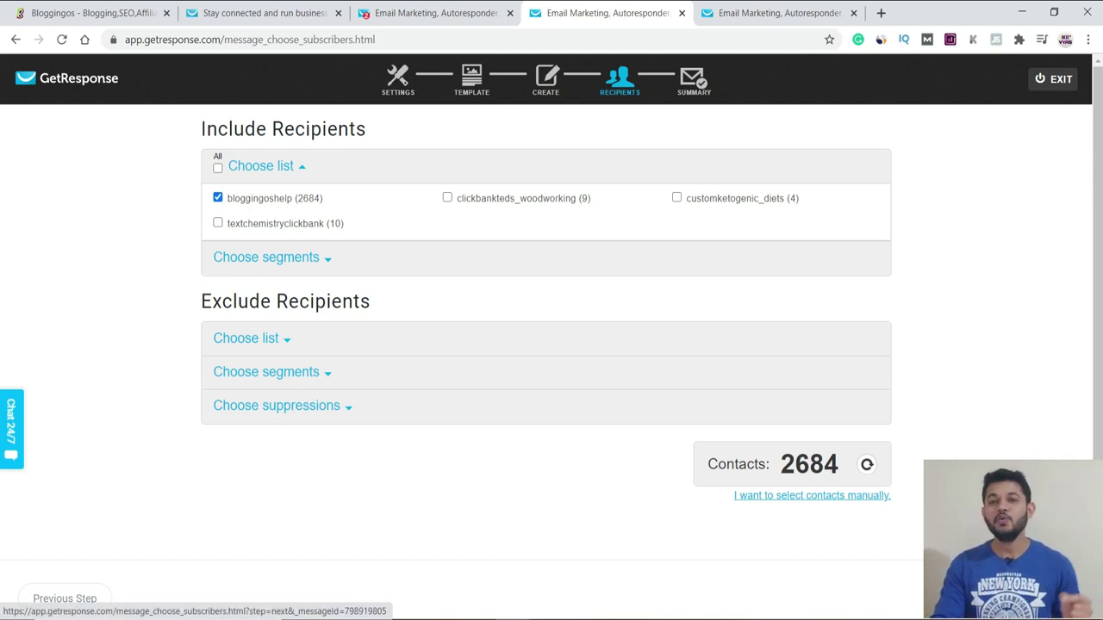
Step: Advance to the Summary, reveal the scheduling and time zone options, then check the inbox preview
left_click(1033, 598)
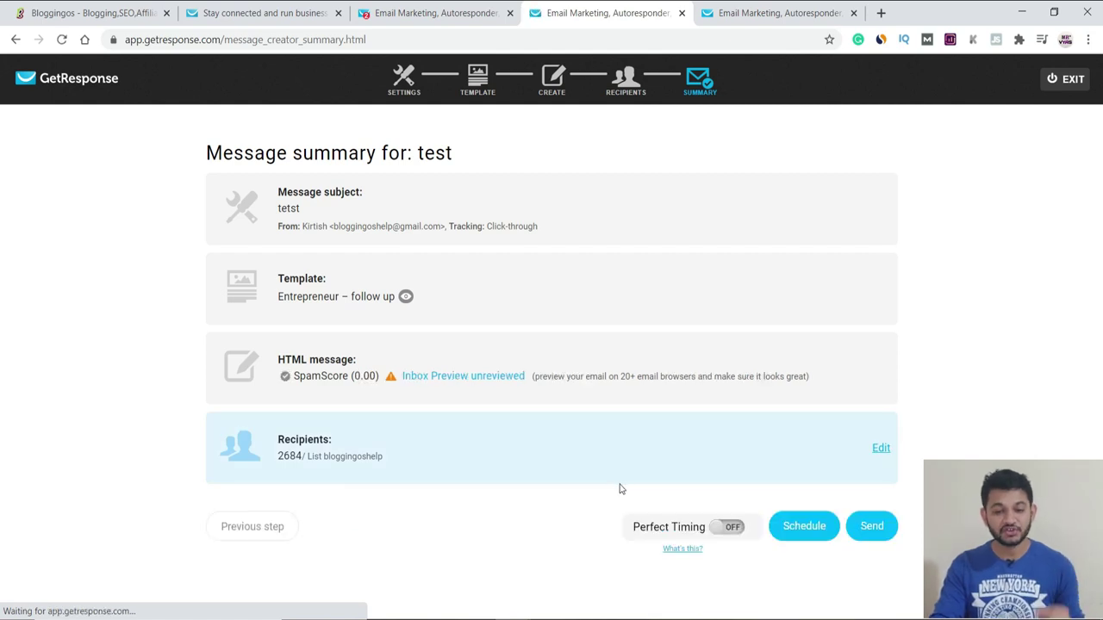
left_click(801, 535)
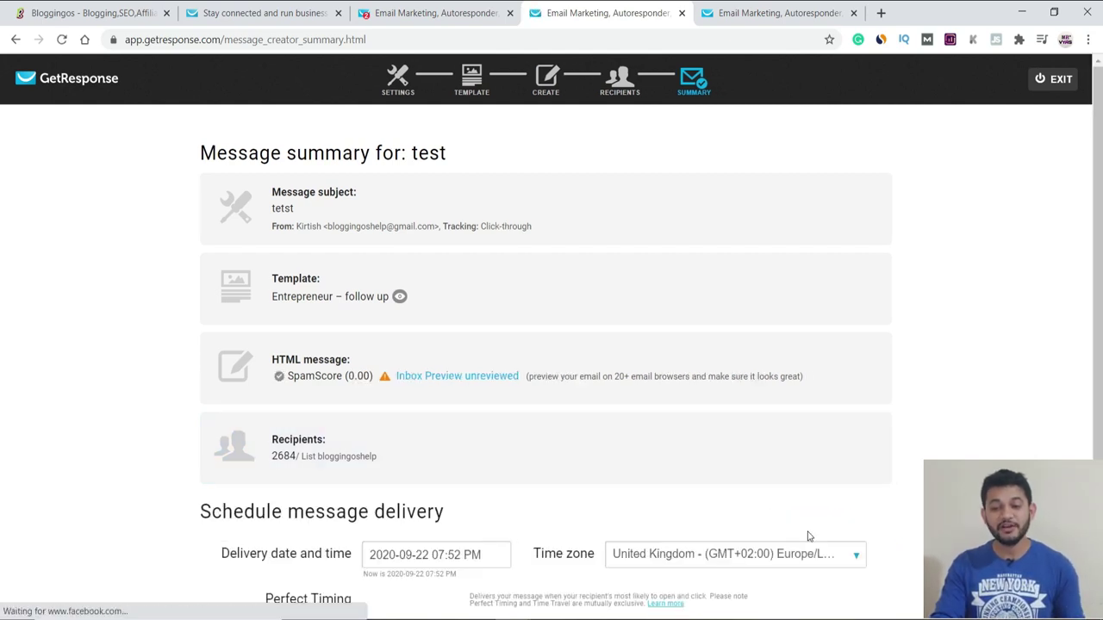
left_click(802, 556)
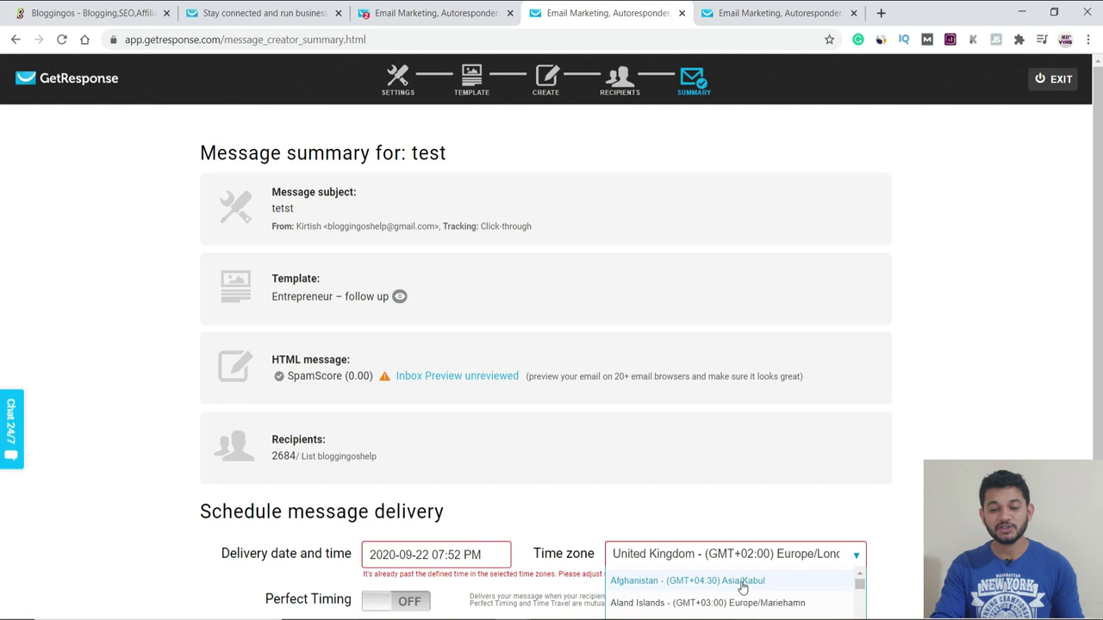
scroll(742, 585, "down", 2)
left_click(643, 495)
scroll(907, 596, "down", 2)
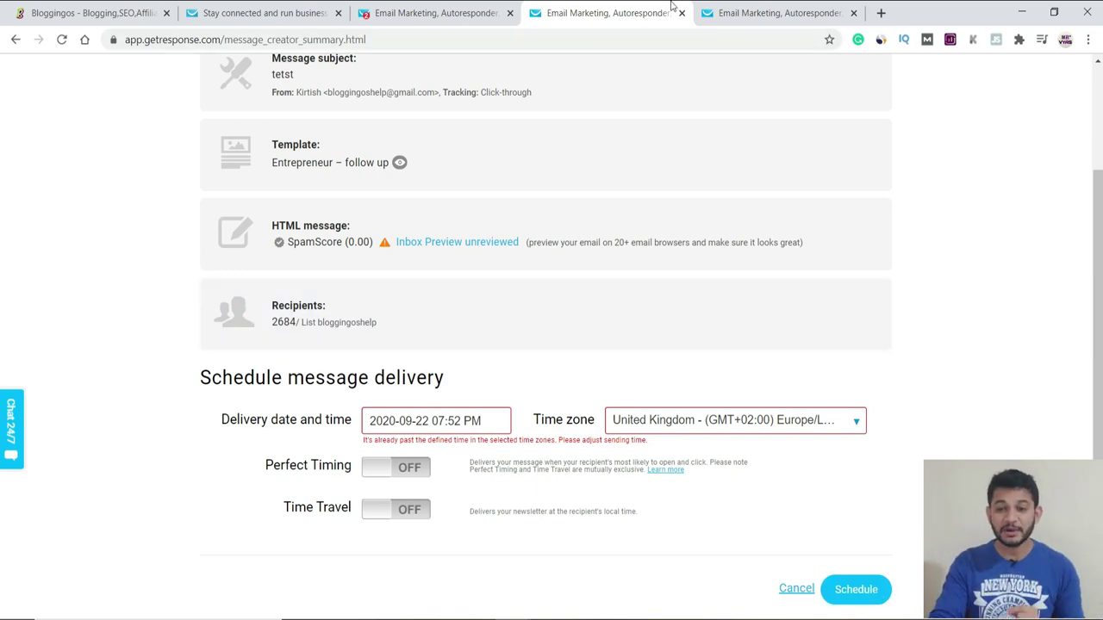
left_click(722, 7)
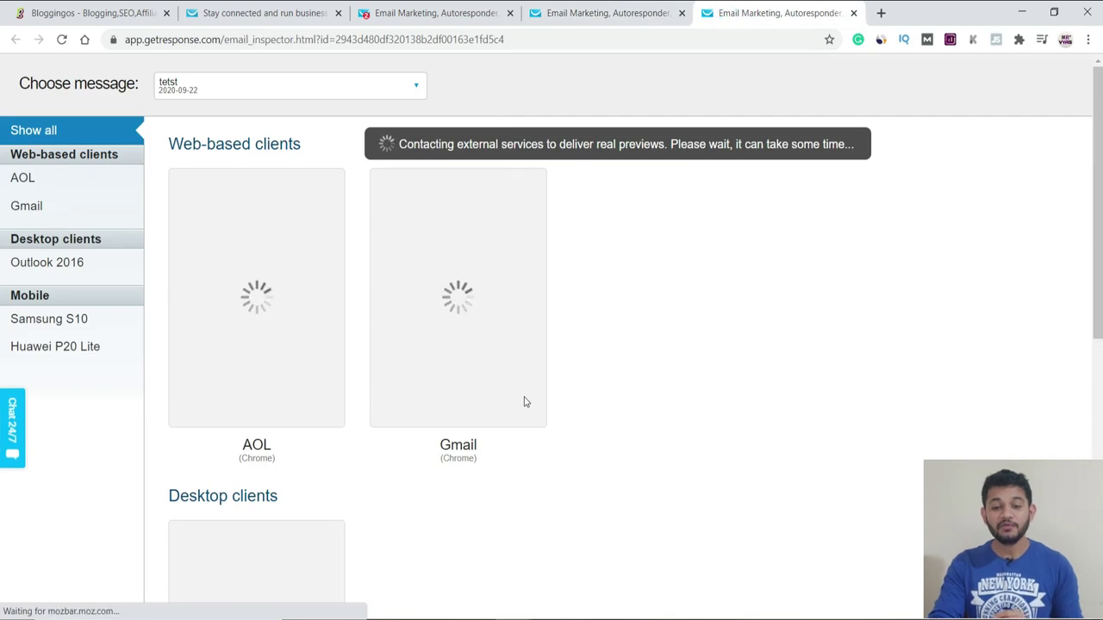
scroll(493, 431, "down", 4)
scroll(263, 448, "down", 3)
scroll(266, 448, "up", 6)
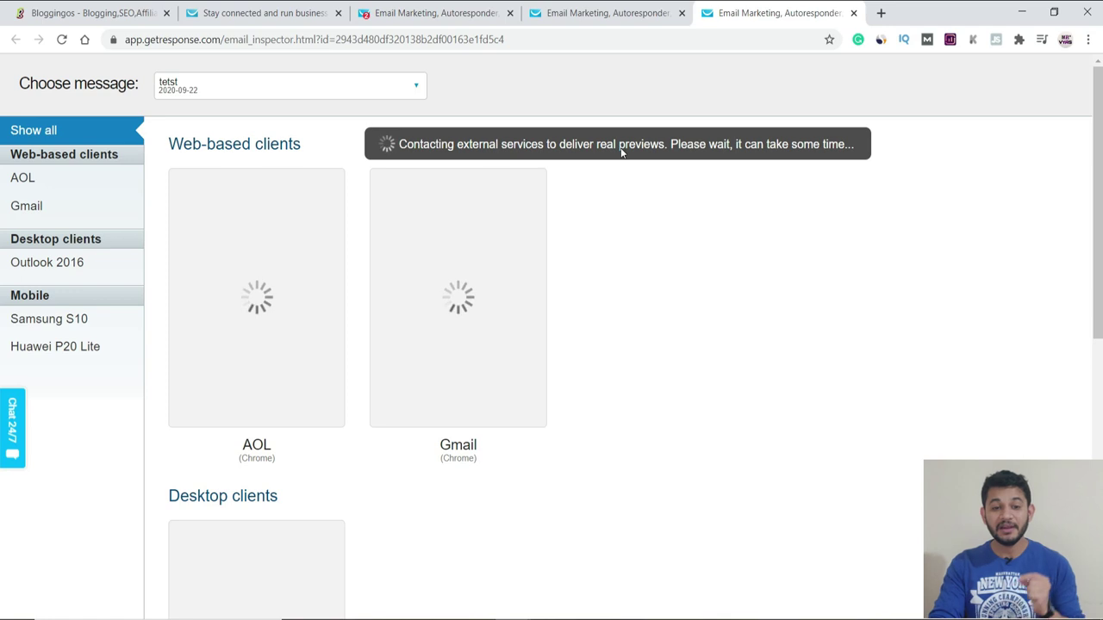
left_click(586, 13)
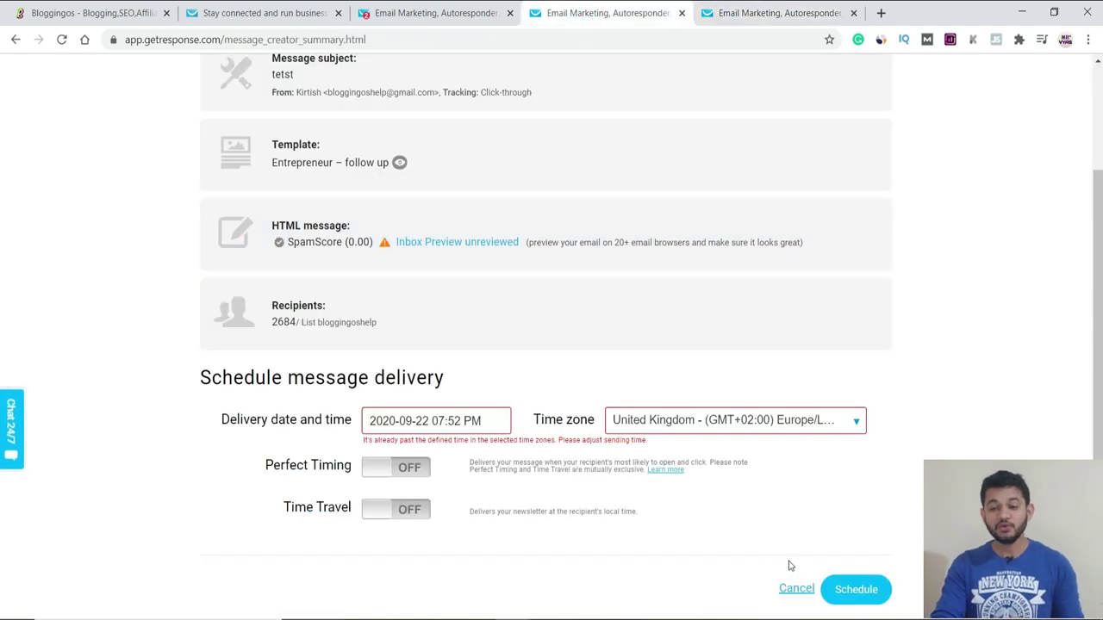